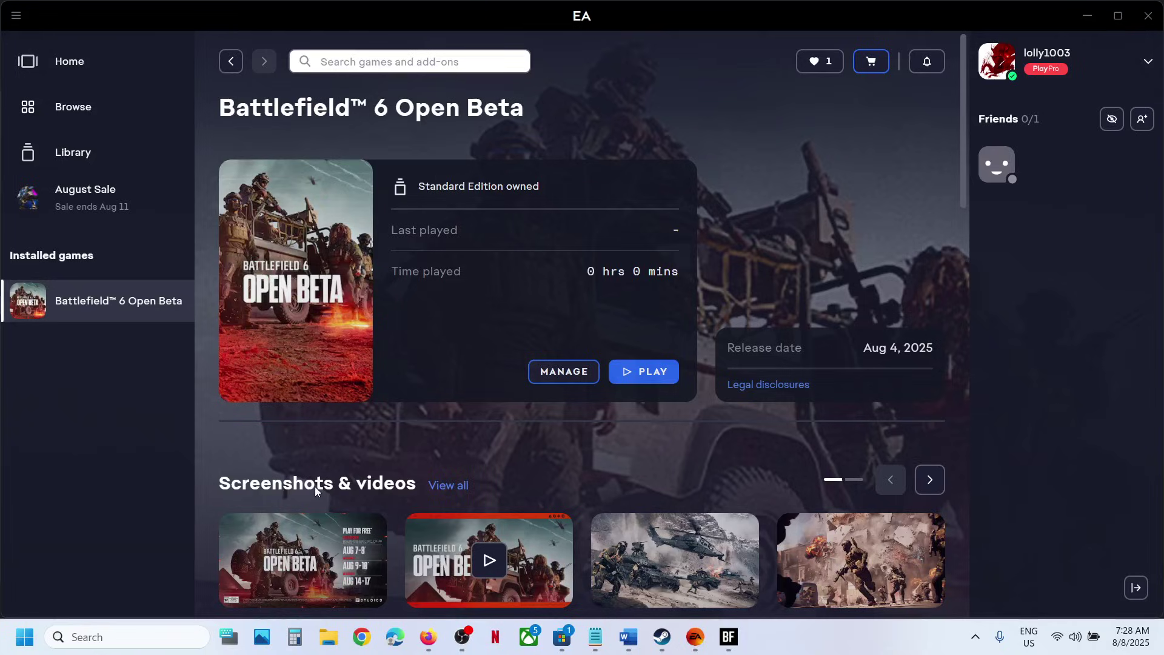
{"action": "key", "text": "ctrl+super+o"}
{"action": "left_click", "coordinate": [244, 555]}
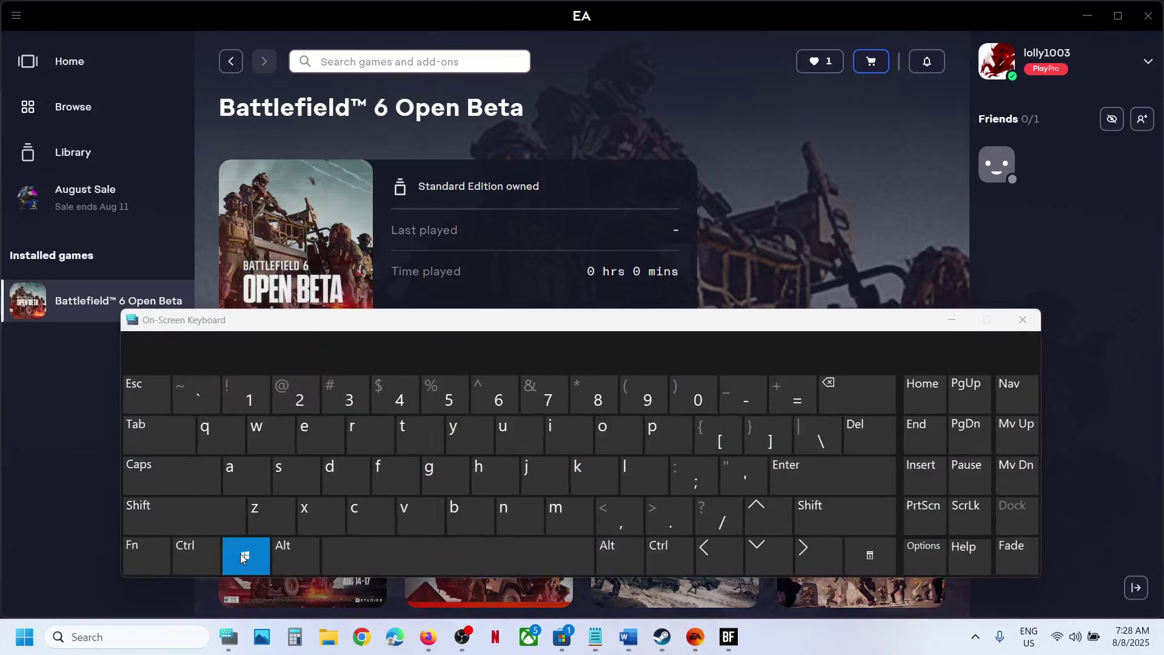
{"action": "left_click", "coordinate": [442, 471]}
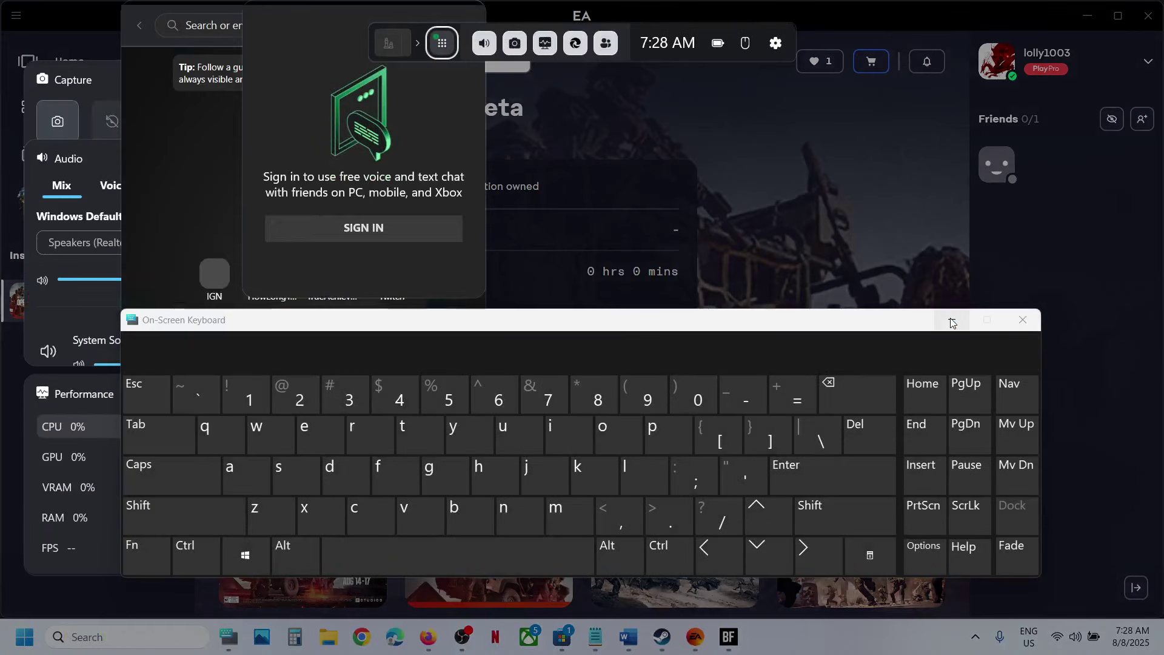
{"action": "left_click", "coordinate": [951, 323]}
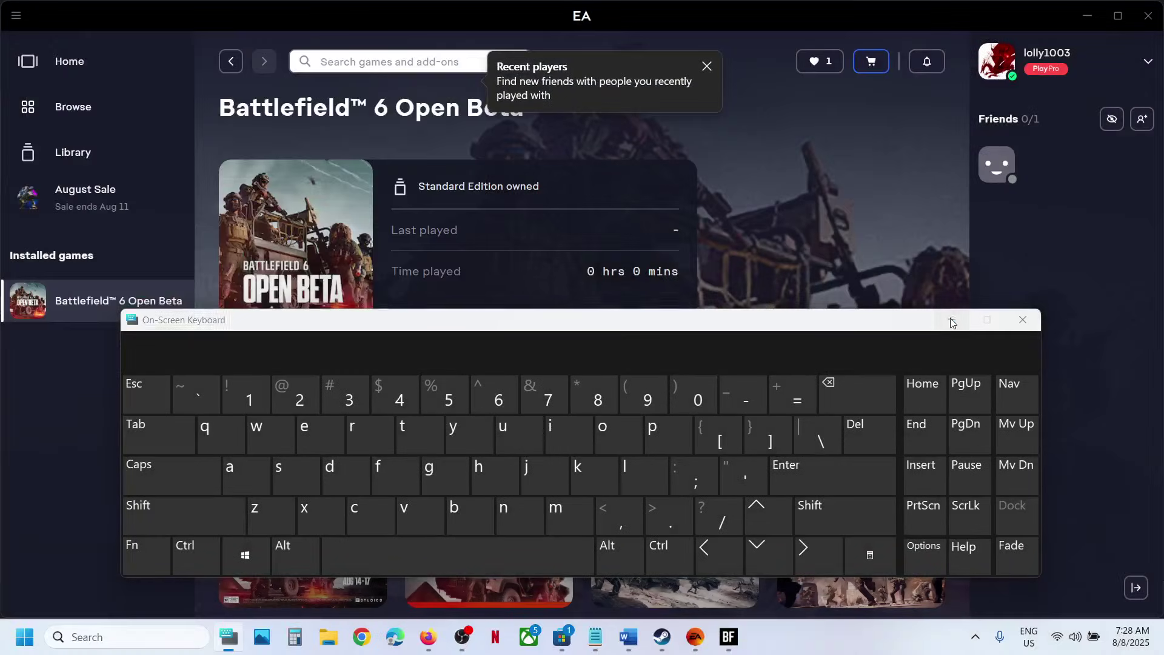
{"action": "left_click", "coordinate": [952, 322]}
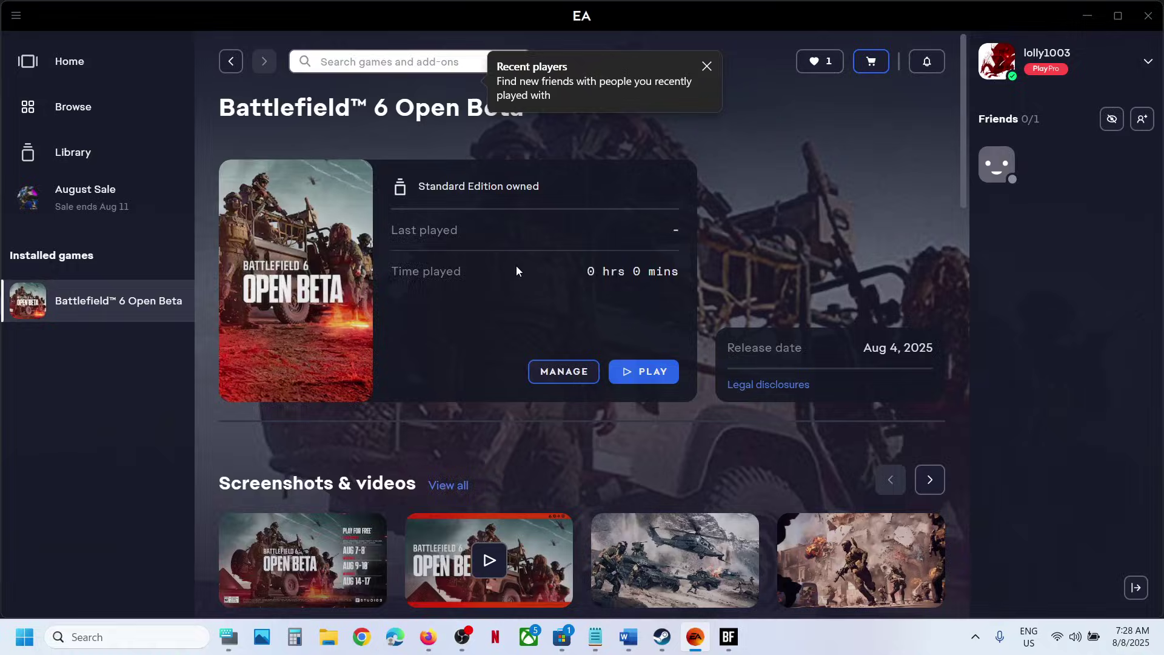
Open the Xbox Game Bar, move its Audio widget clear, and keep Speakers (Realtek(R) Audio) as the Windows default output.
{"action": "key", "text": "super+g"}
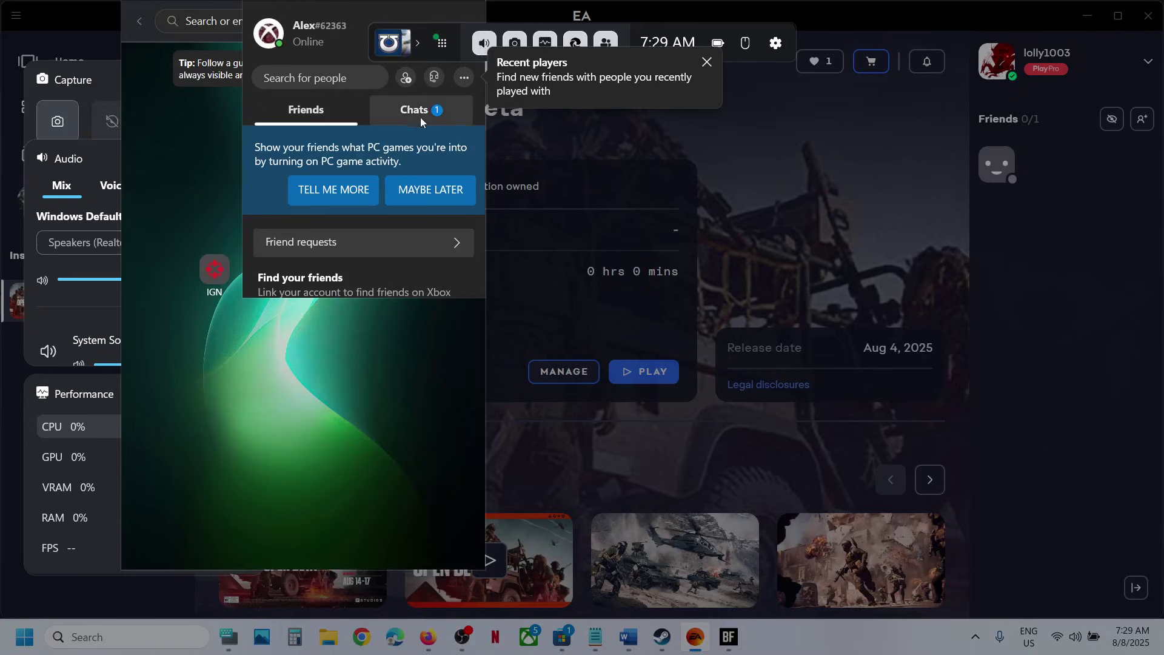
{"action": "left_click", "coordinate": [93, 151]}
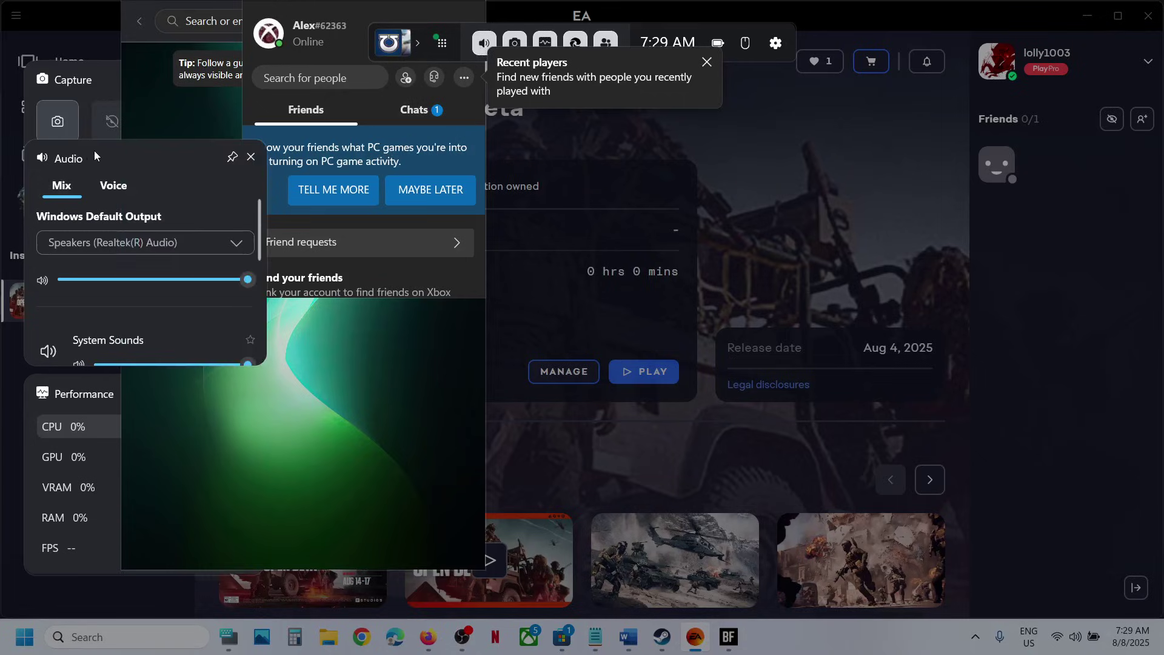
{"action": "left_click_drag", "start_coordinate": [170, 144], "coordinate": [393, 149]}
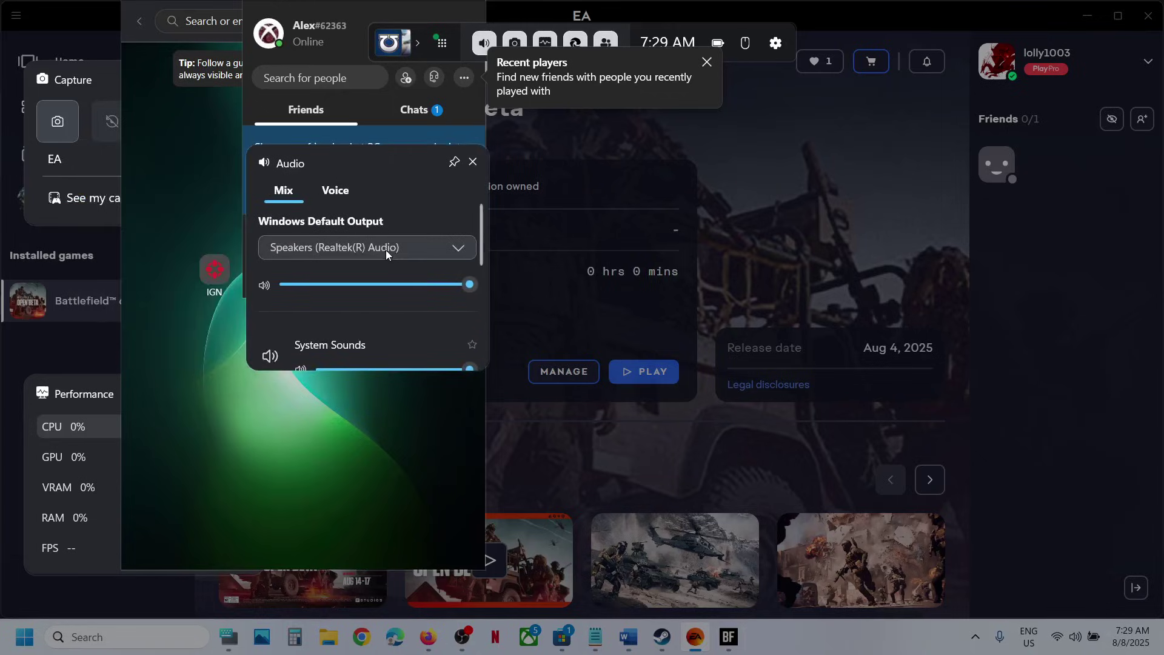
{"action": "left_click", "coordinate": [464, 249]}
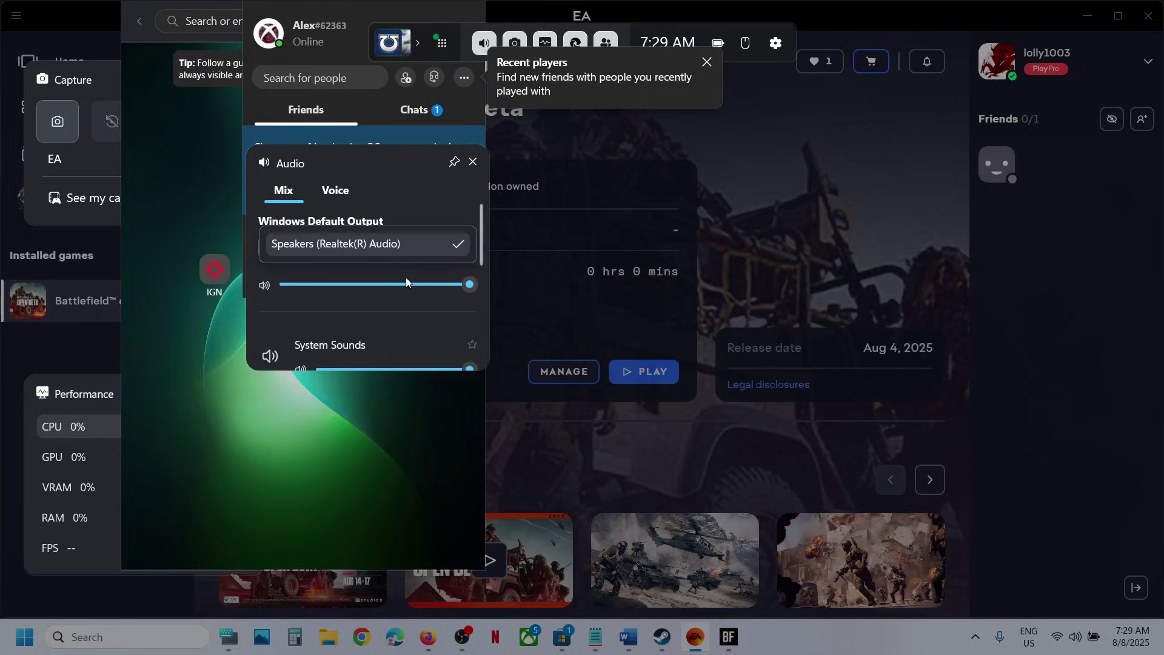
{"action": "left_click", "coordinate": [478, 253]}
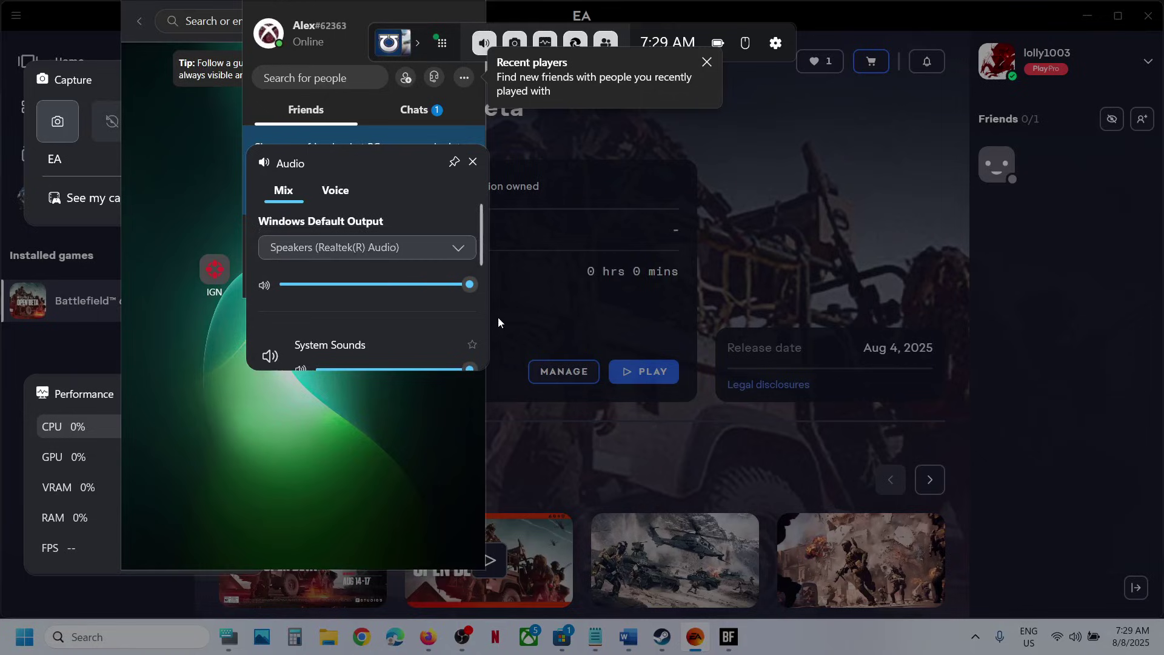
Set the bf6event volume to maximum in the Game Bar audio mix.
{"action": "left_click_drag", "start_coordinate": [482, 251], "coordinate": [485, 347]}
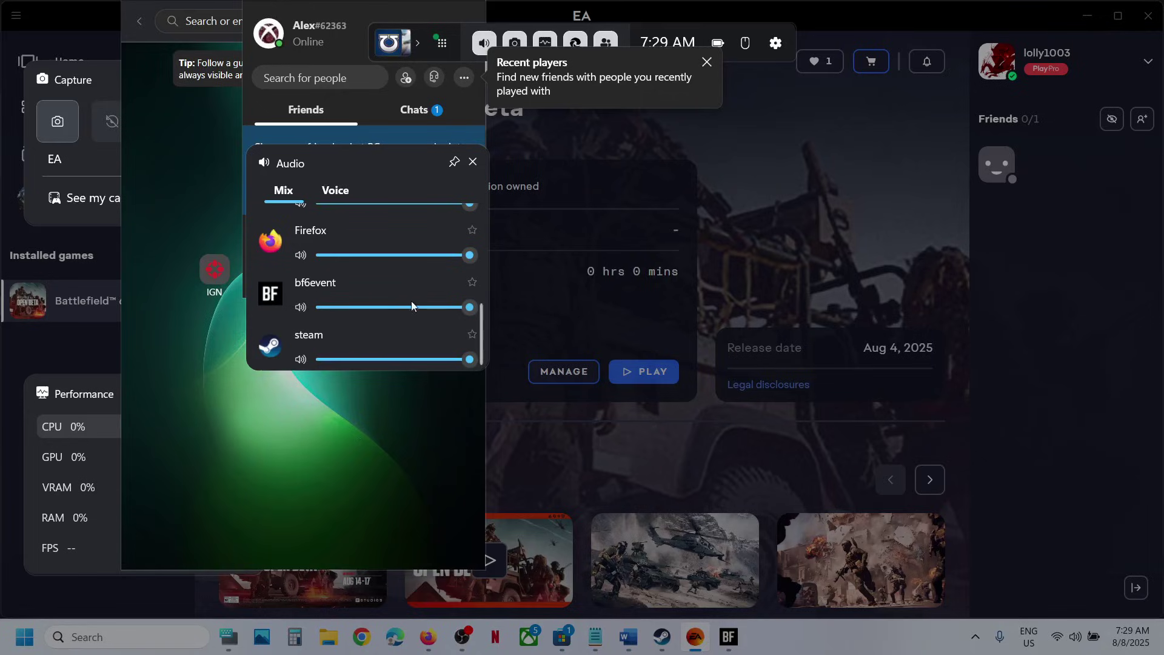
{"action": "left_click_drag", "start_coordinate": [477, 306], "coordinate": [310, 289]}
{"action": "left_click", "coordinate": [324, 307]}
{"action": "left_click", "coordinate": [405, 308]}
{"action": "left_click_drag", "start_coordinate": [405, 308], "coordinate": [481, 306]}
Review the default input and communications devices in the Audio widget's voice settings, and dismiss the Game Bar.
{"action": "left_click", "coordinate": [338, 191]}
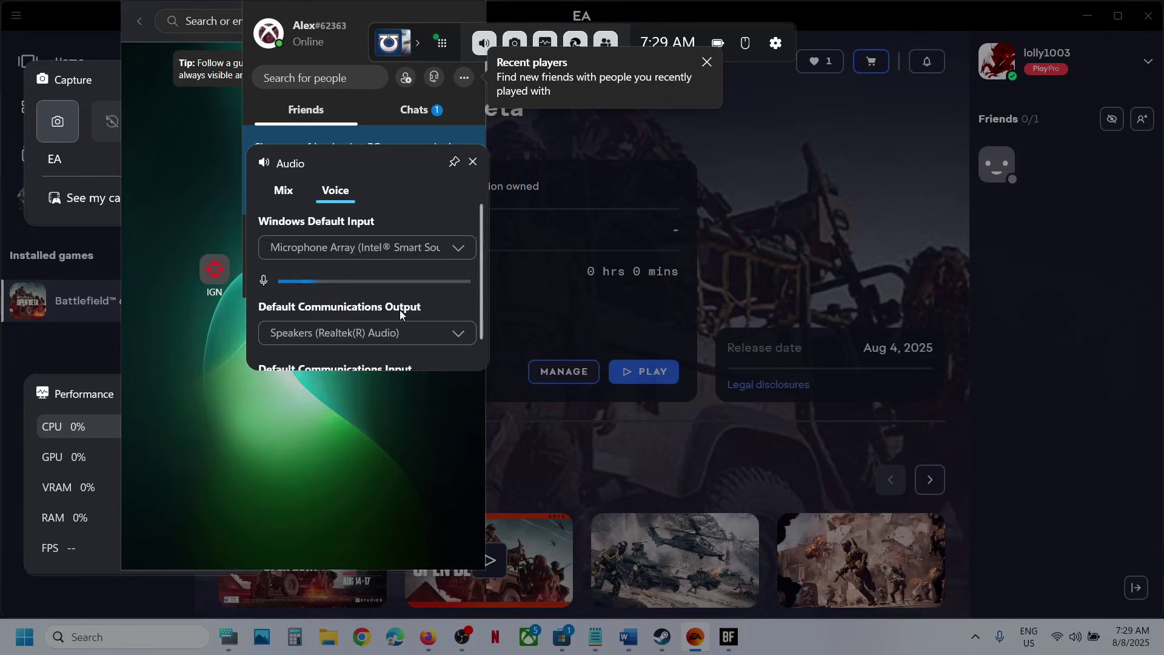
{"action": "scroll", "coordinate": [399, 306], "scroll_direction": "down", "scroll_amount": 1}
{"action": "scroll", "coordinate": [391, 254], "scroll_direction": "up", "scroll_amount": 1}
{"action": "left_click", "coordinate": [737, 205]}
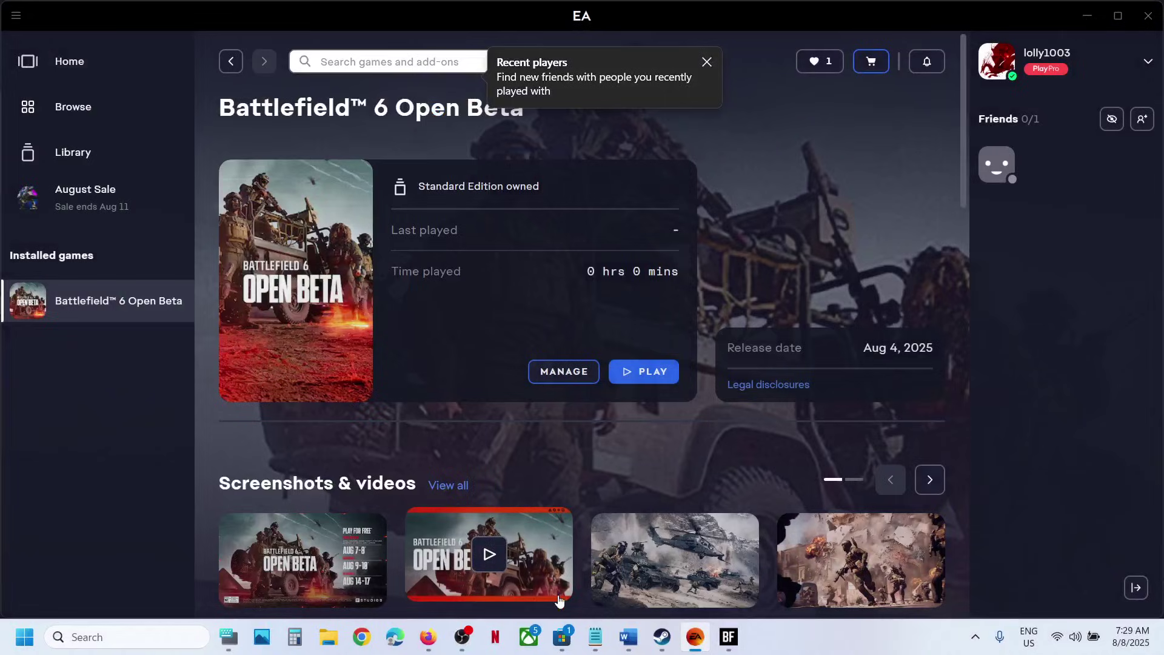
Switch to the Word notes and highlight "Make sure volume is" in Step 2.
{"action": "left_click", "coordinate": [628, 637]}
{"action": "scroll", "coordinate": [490, 410], "scroll_direction": "down", "scroll_amount": 3}
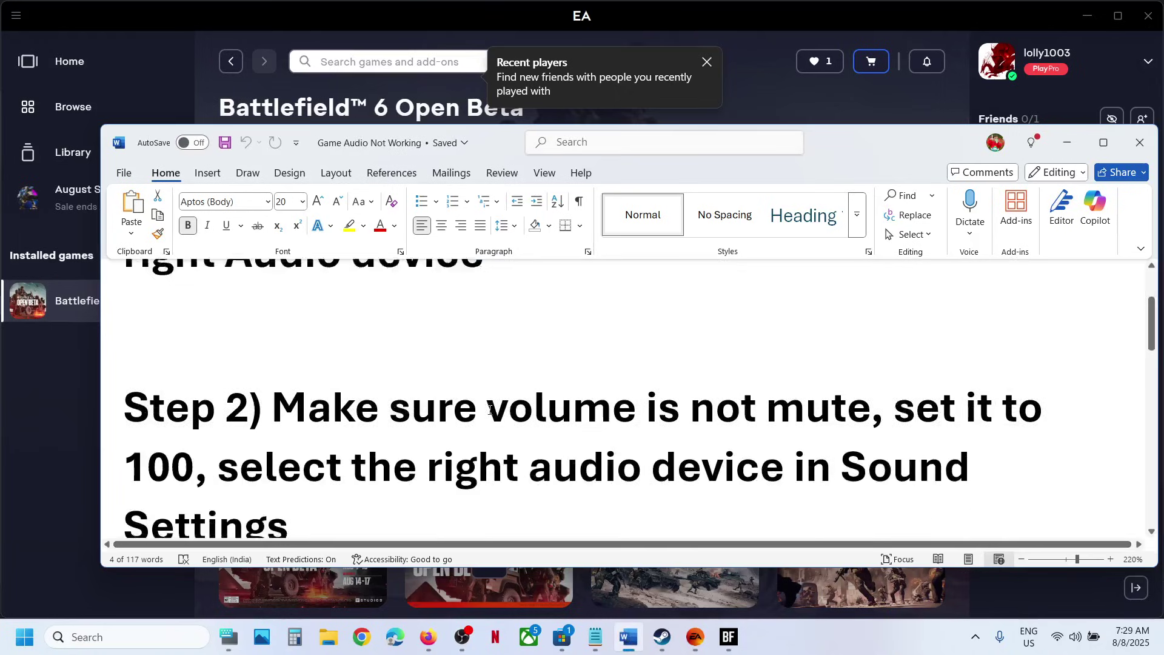
{"action": "left_click_drag", "start_coordinate": [357, 373], "coordinate": [685, 371]}
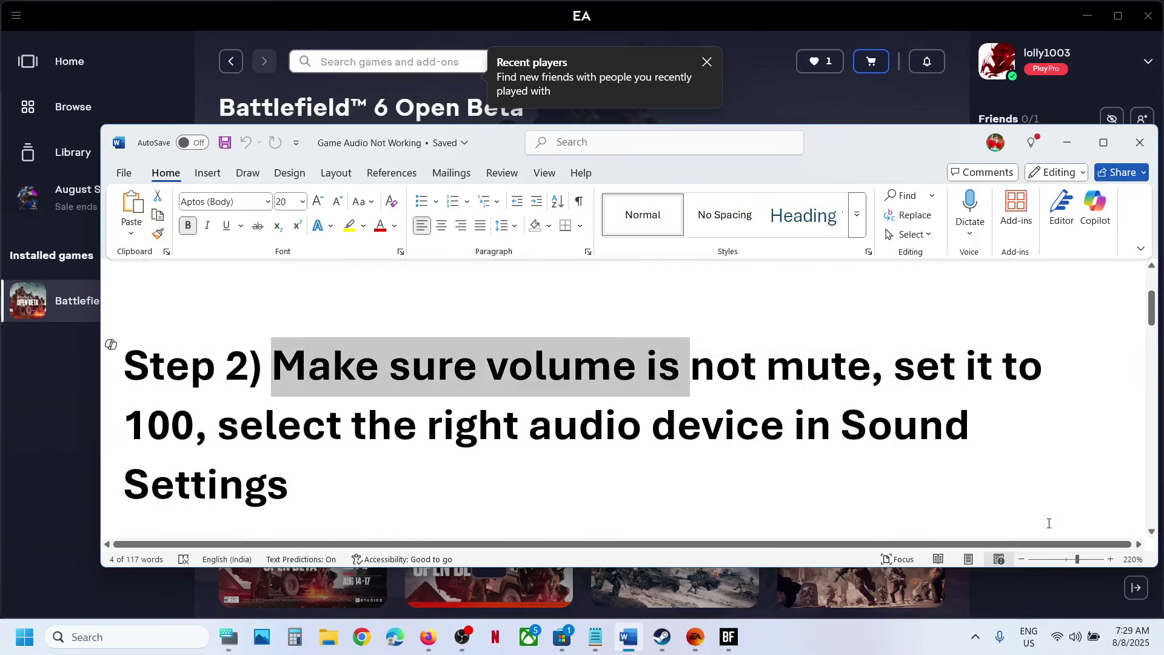
Check that the Battlefield volume is at maximum in the Windows sound output volume mixer.
{"action": "left_click", "coordinate": [1075, 636]}
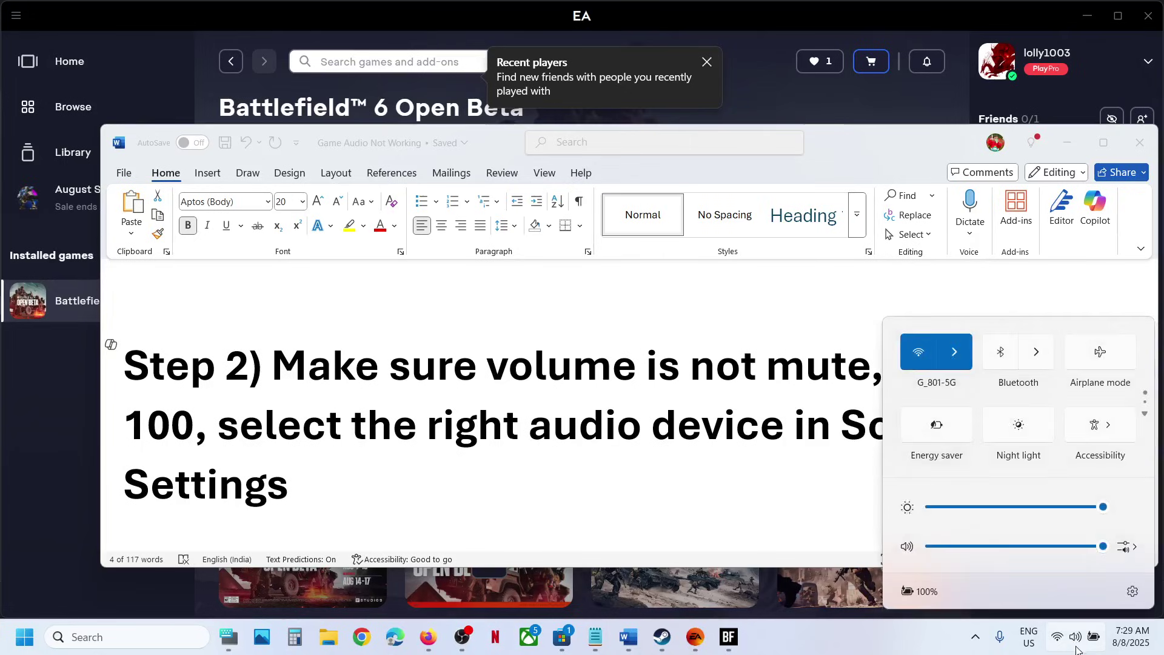
{"action": "left_click", "coordinate": [1126, 546]}
{"action": "scroll", "coordinate": [1021, 497], "scroll_direction": "down", "scroll_amount": 5}
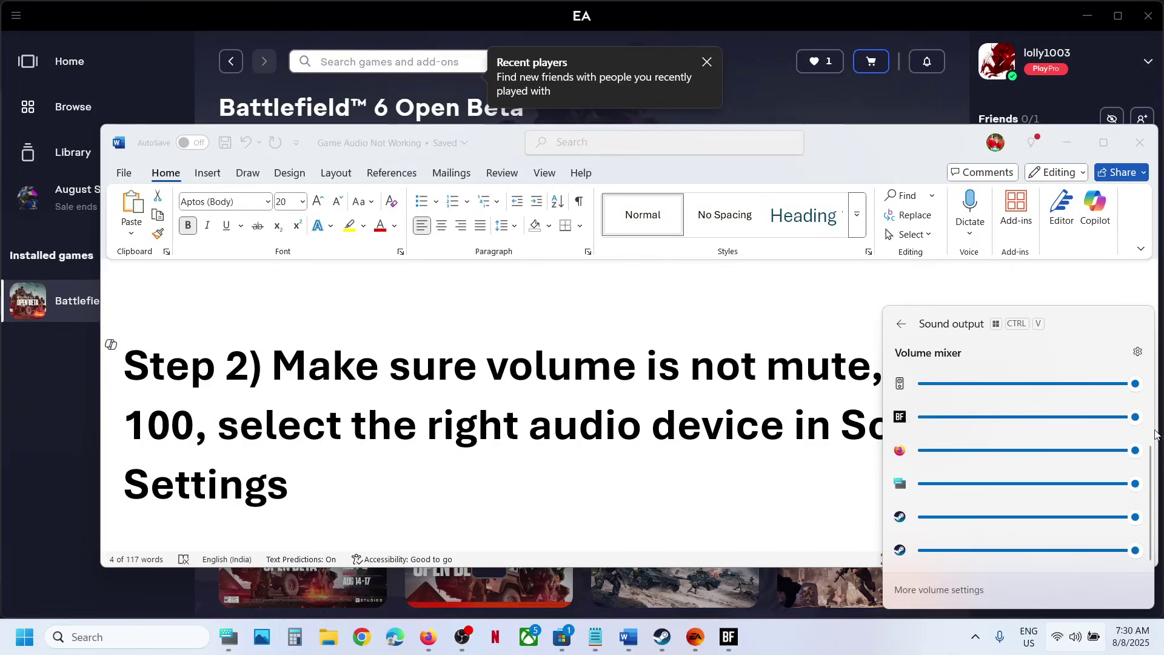
{"action": "mouse_move", "coordinate": [1135, 417]}
{"action": "left_mouse_down"}
{"action": "mouse_move", "coordinate": [1123, 418]}
{"action": "mouse_move", "coordinate": [1135, 417]}
{"action": "left_mouse_up"}
Highlight "select the right audio" in Step 2 of the Word notes.
{"action": "left_click_drag", "start_coordinate": [272, 367], "coordinate": [688, 370]}
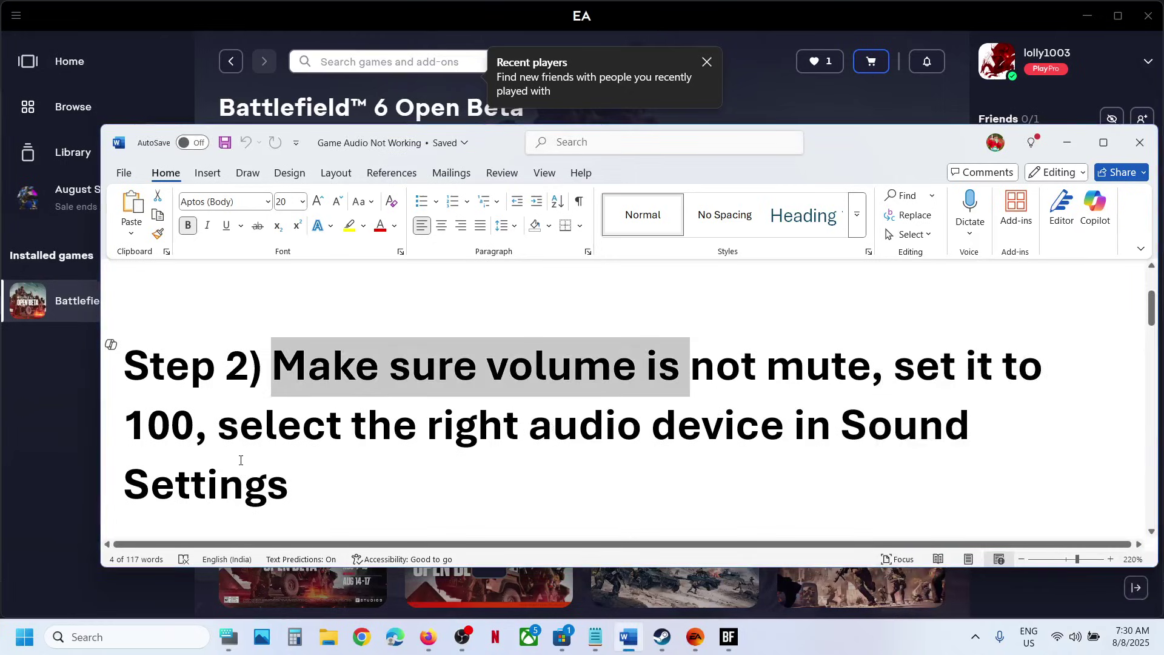
{"action": "left_click_drag", "start_coordinate": [218, 427], "coordinate": [650, 427]}
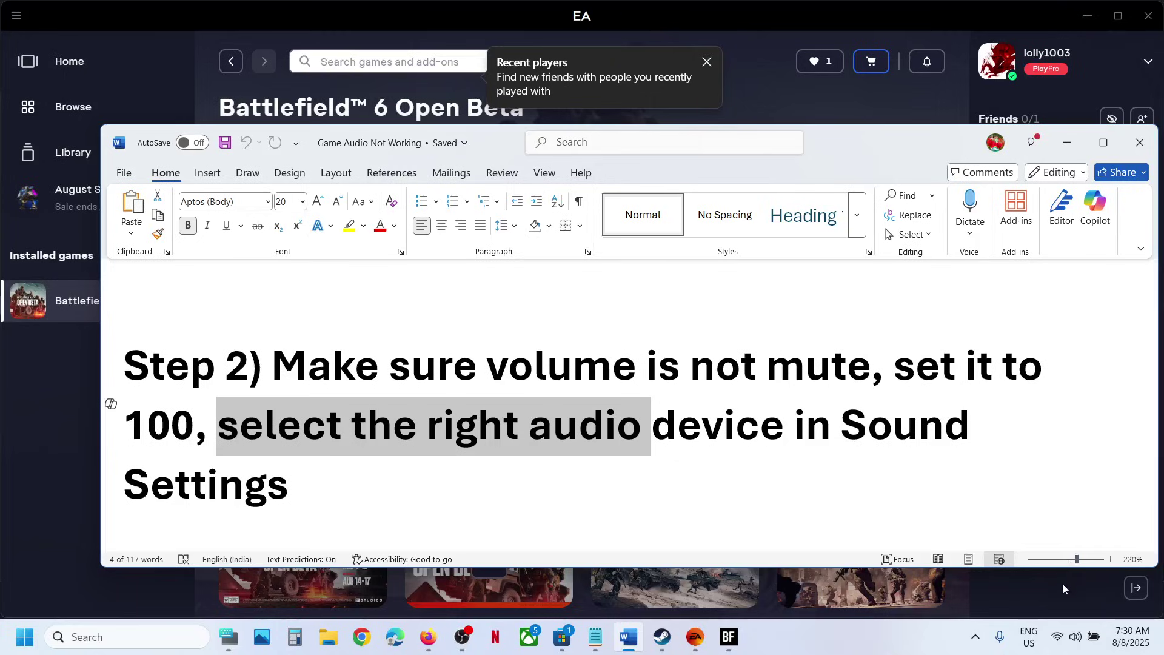
Examine the output devices and the Speakers' properties in the Windows Sound settings, and close Settings.
{"action": "left_click", "coordinate": [1072, 636]}
{"action": "right_click", "coordinate": [1073, 636]}
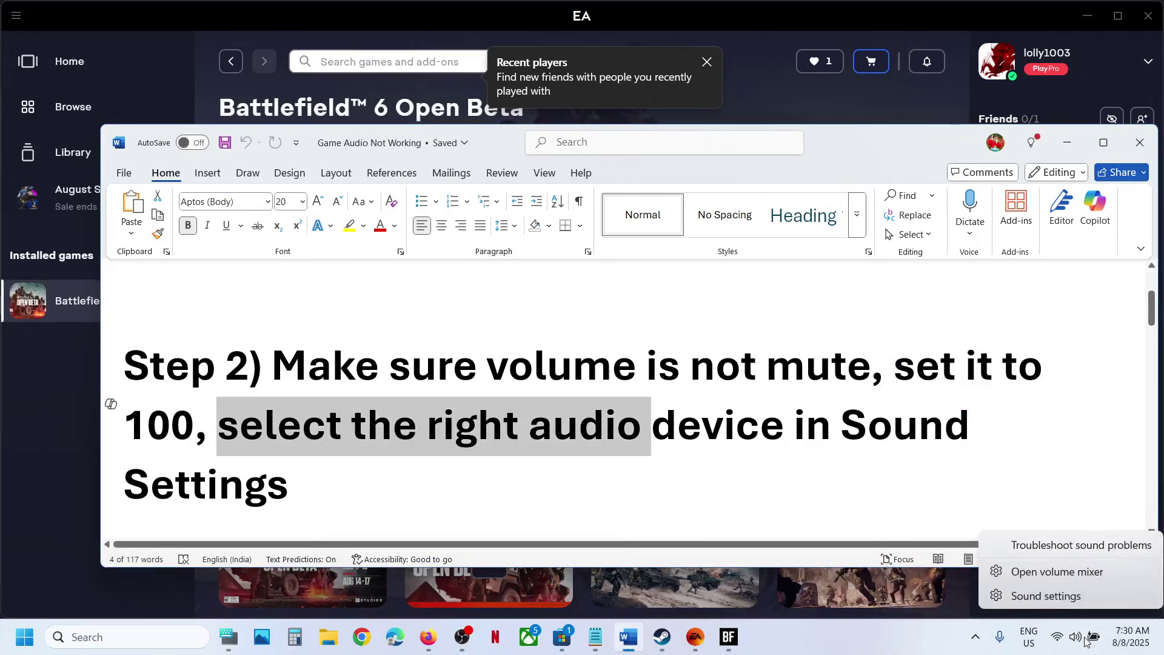
{"action": "left_click", "coordinate": [1047, 597]}
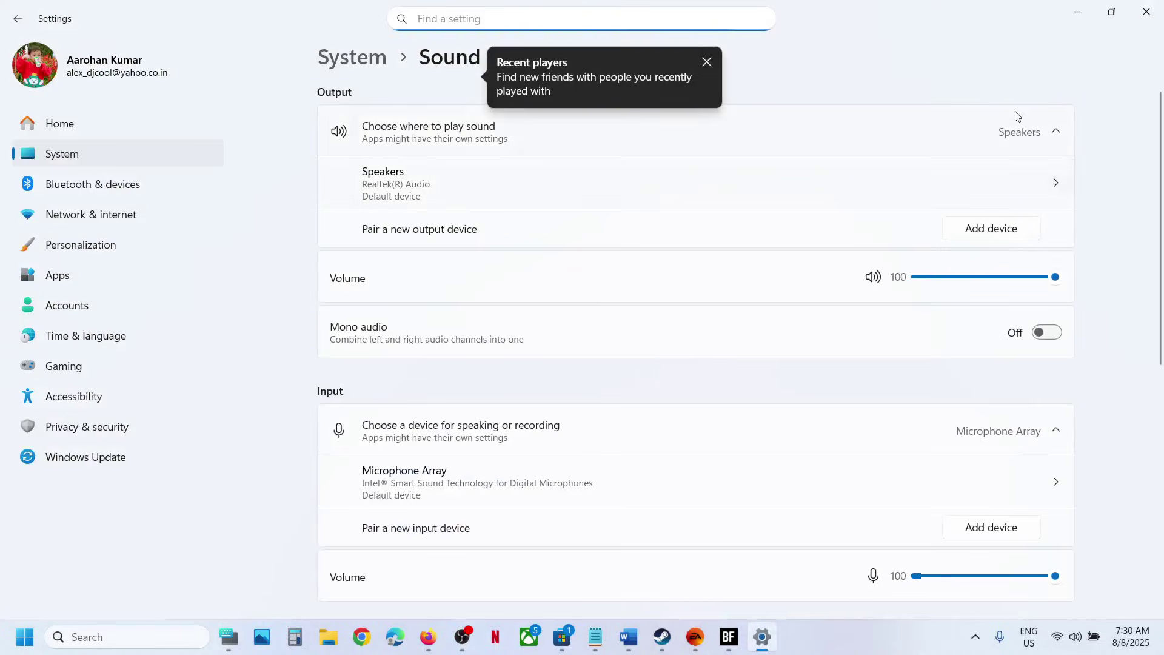
{"action": "left_click", "coordinate": [896, 186]}
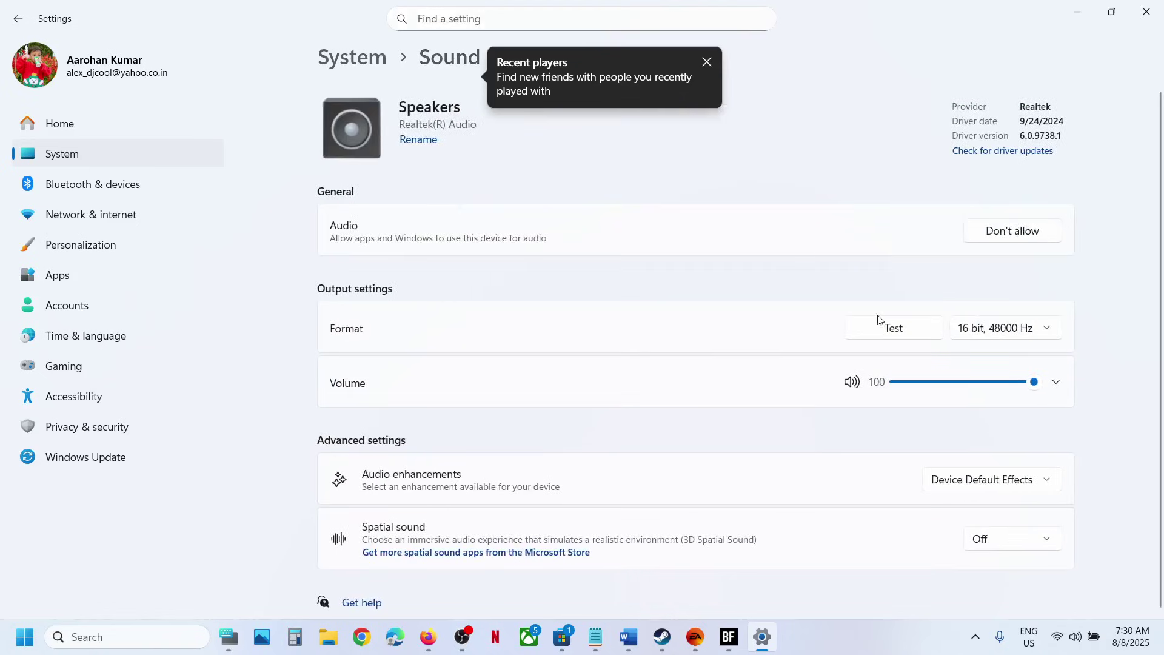
{"action": "left_click", "coordinate": [351, 58]}
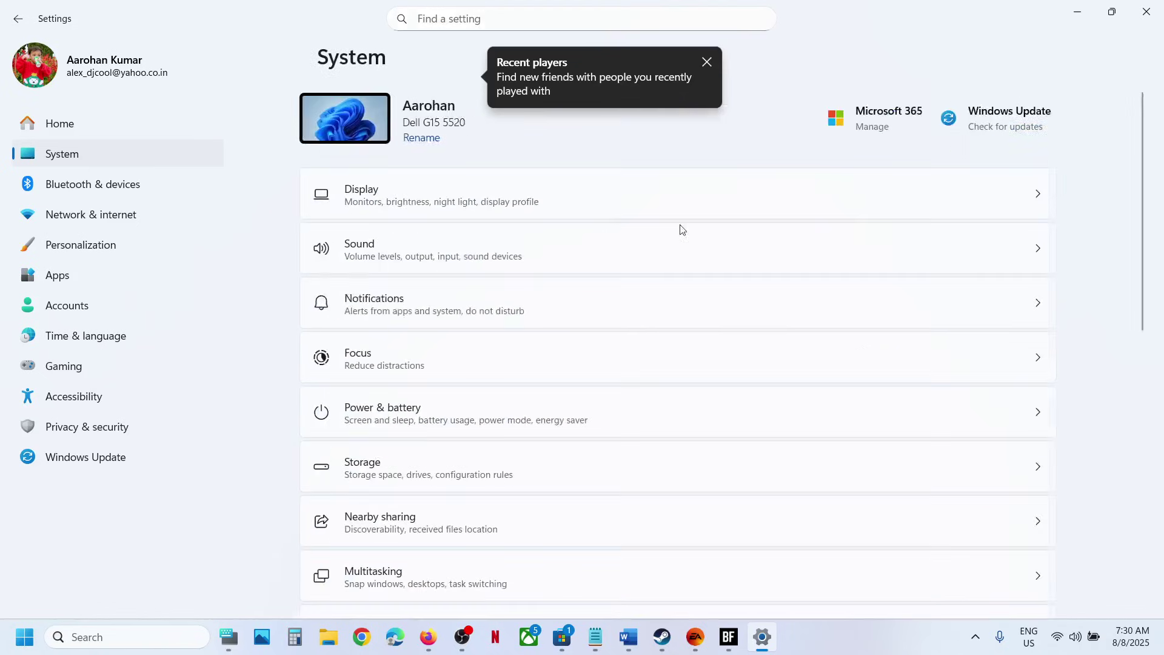
{"action": "left_click", "coordinate": [1146, 11]}
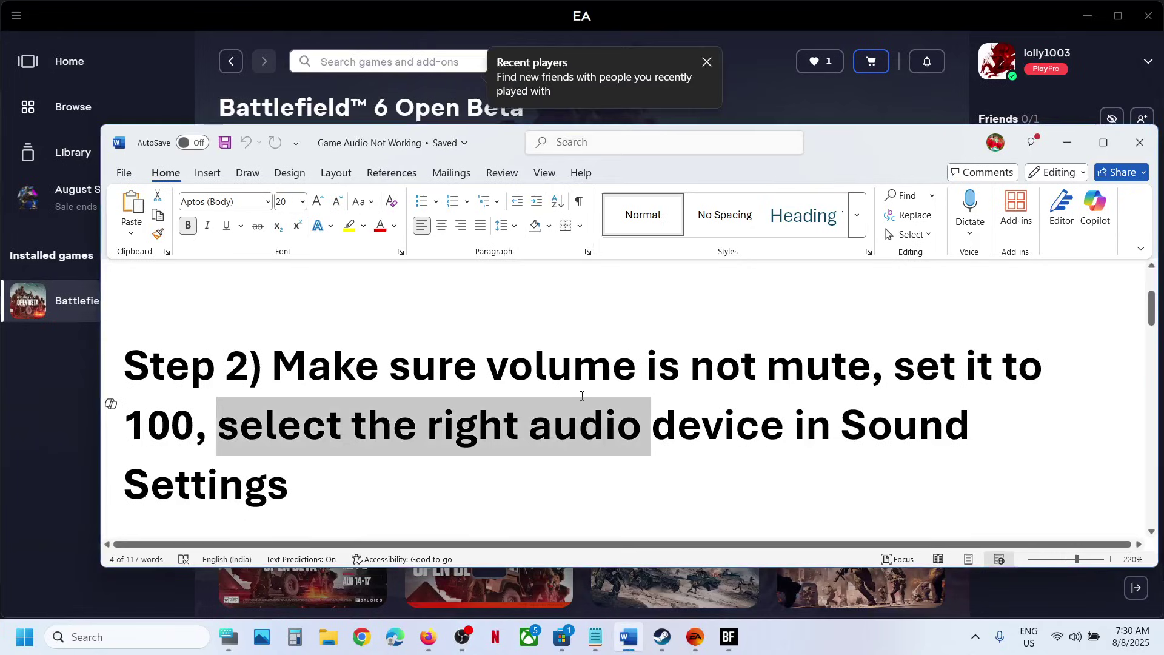
Highlight the restart instruction in Step 3 of the notes, and close the running Battlefield game with its driver message.
{"action": "scroll", "coordinate": [581, 396], "scroll_direction": "down", "scroll_amount": 5}
{"action": "left_click_drag", "start_coordinate": [272, 418], "coordinate": [818, 418]}
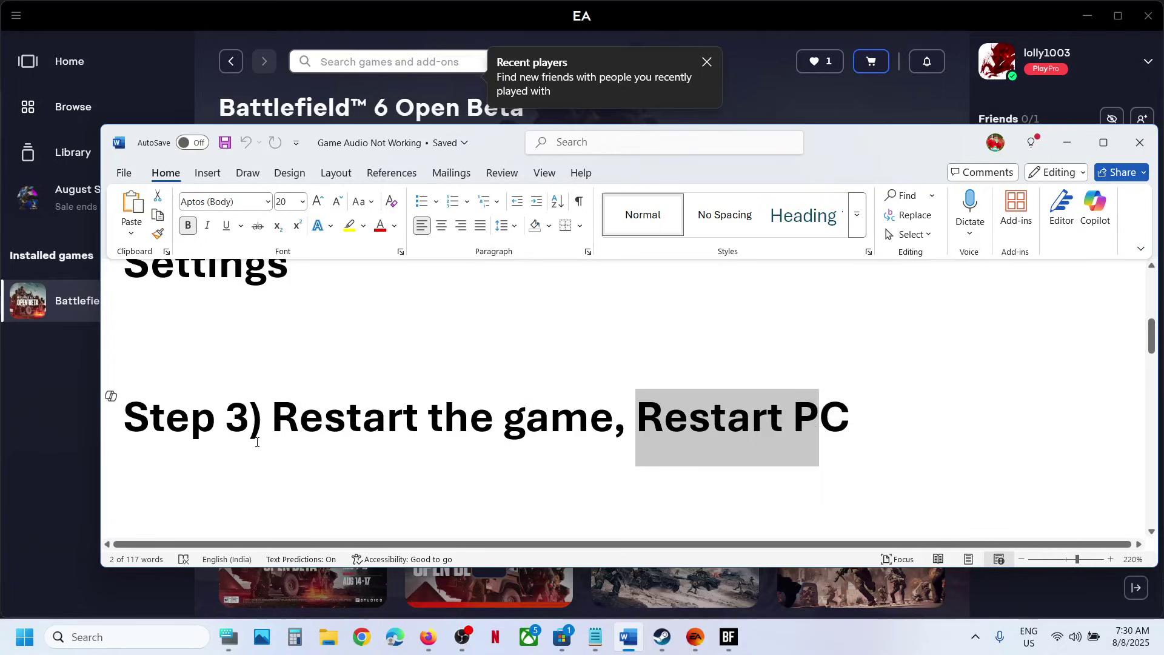
{"action": "right_click", "coordinate": [728, 637]}
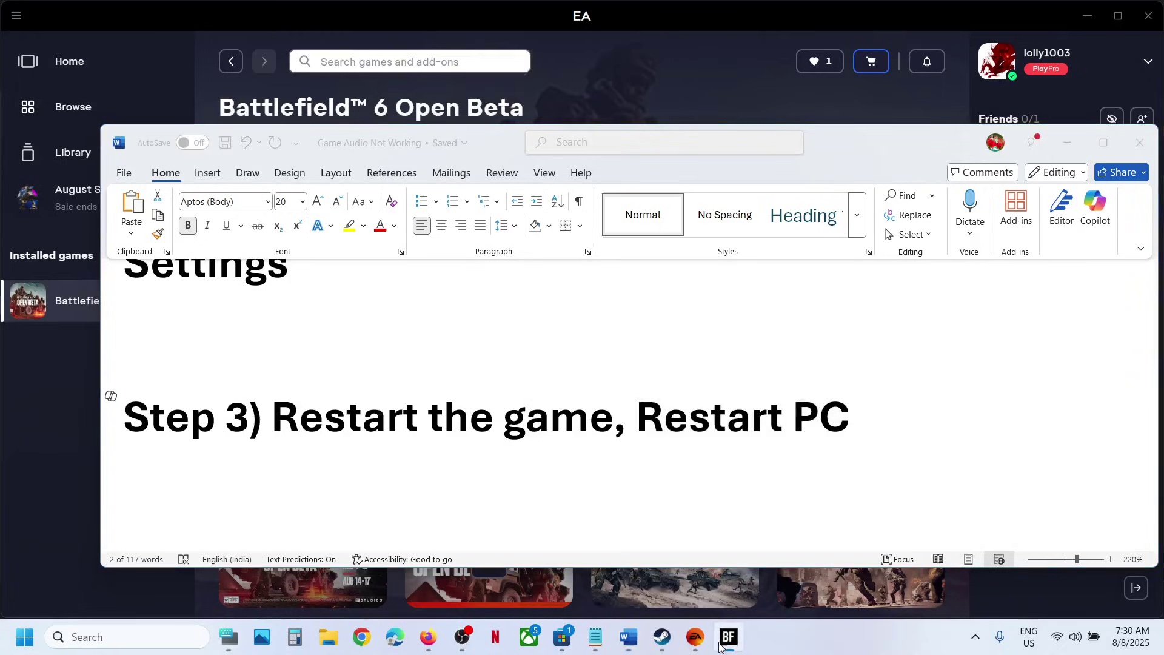
{"action": "left_click", "coordinate": [692, 594]}
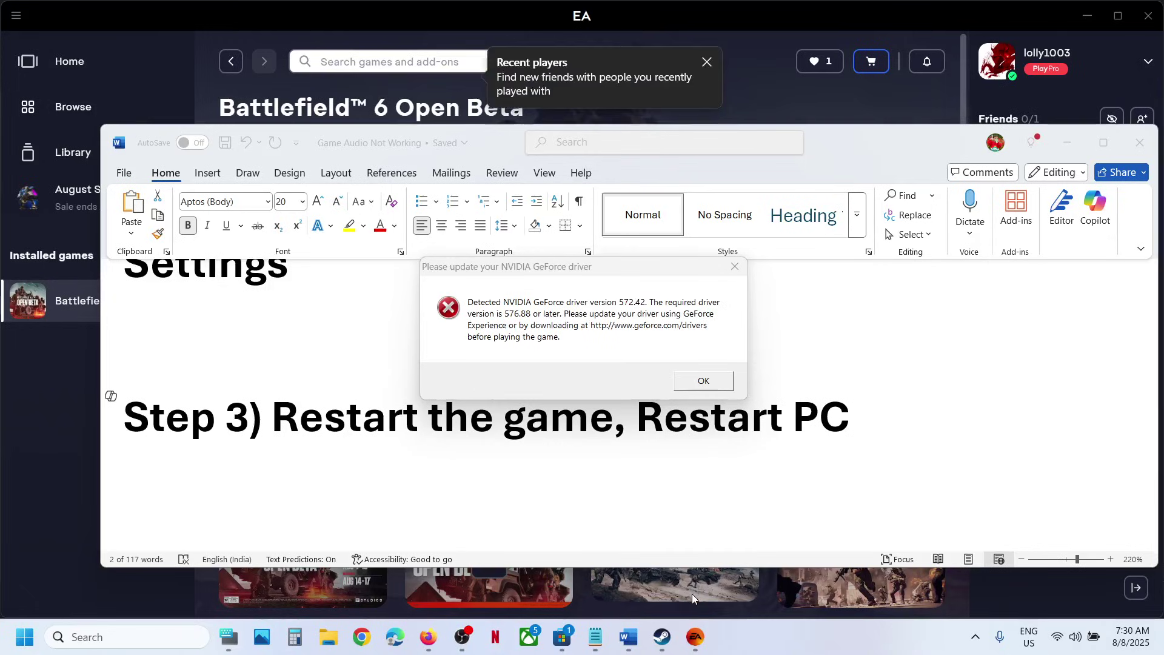
{"action": "left_click", "coordinate": [703, 381]}
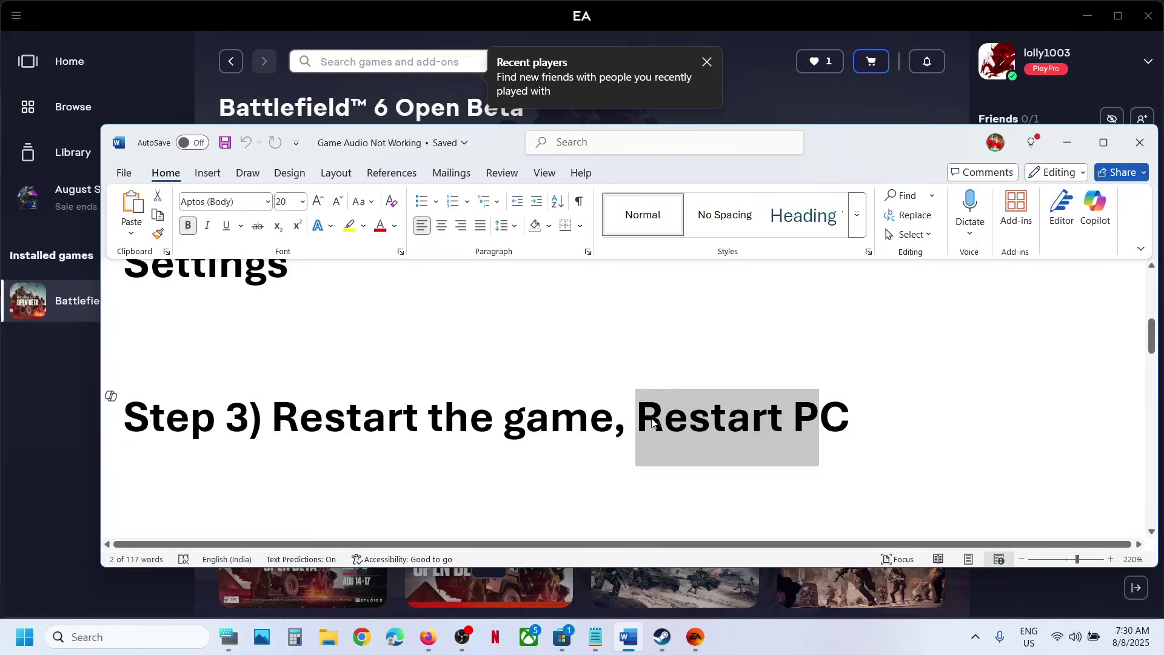
Highlight "Set Sound Sample rate to 48/44k" in Step 4 of the Word notes.
{"action": "left_click", "coordinate": [643, 422]}
{"action": "scroll", "coordinate": [435, 417], "scroll_direction": "down", "scroll_amount": 4}
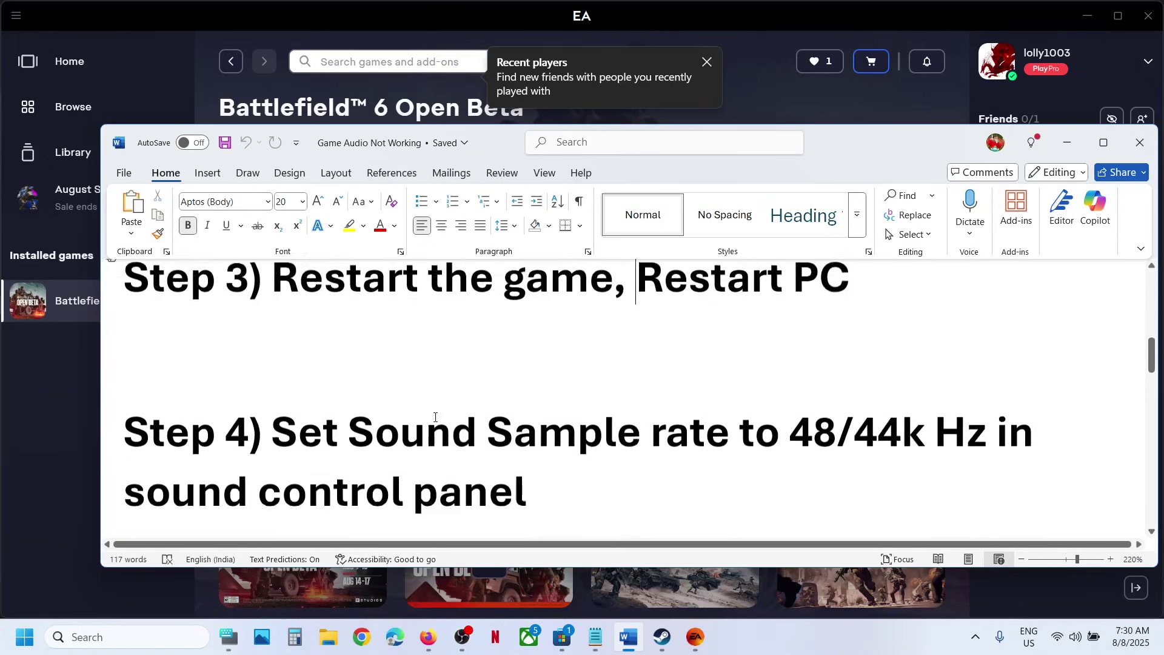
{"action": "left_click_drag", "start_coordinate": [312, 398], "coordinate": [915, 401]}
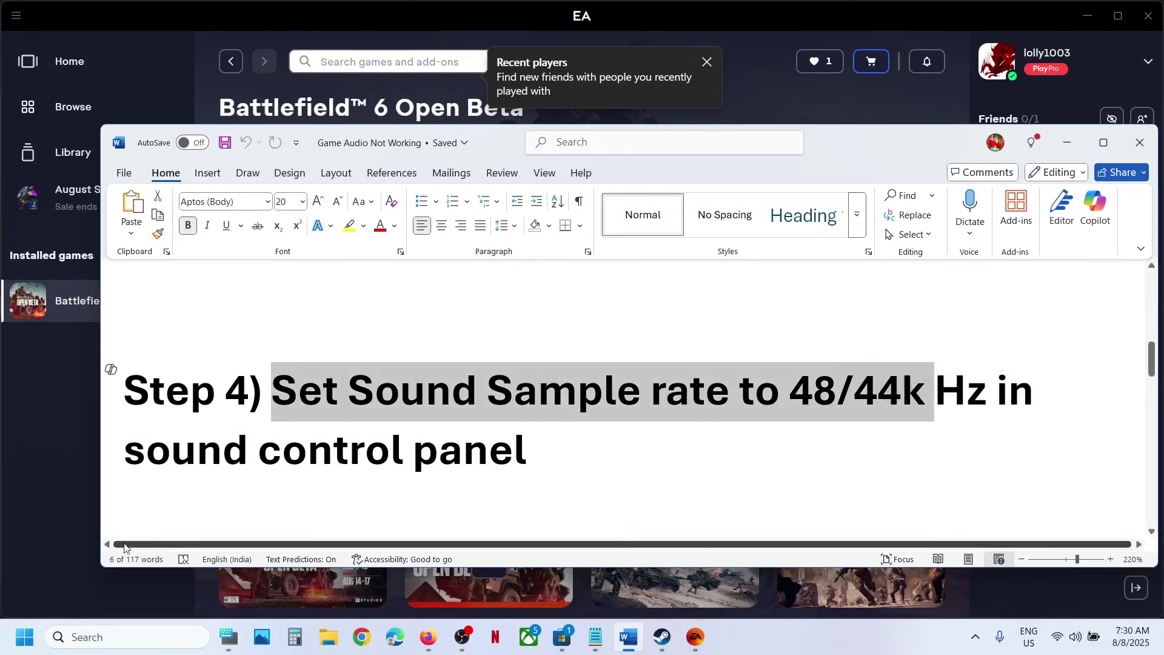
Search Windows for "control", open Control Panel, and bring up the Sound dialog from Hardware and Sound.
{"action": "left_click", "coordinate": [83, 551]}
{"action": "left_click", "coordinate": [110, 637]}
{"action": "type", "text": "control"}
{"action": "key", "text": "Return"}
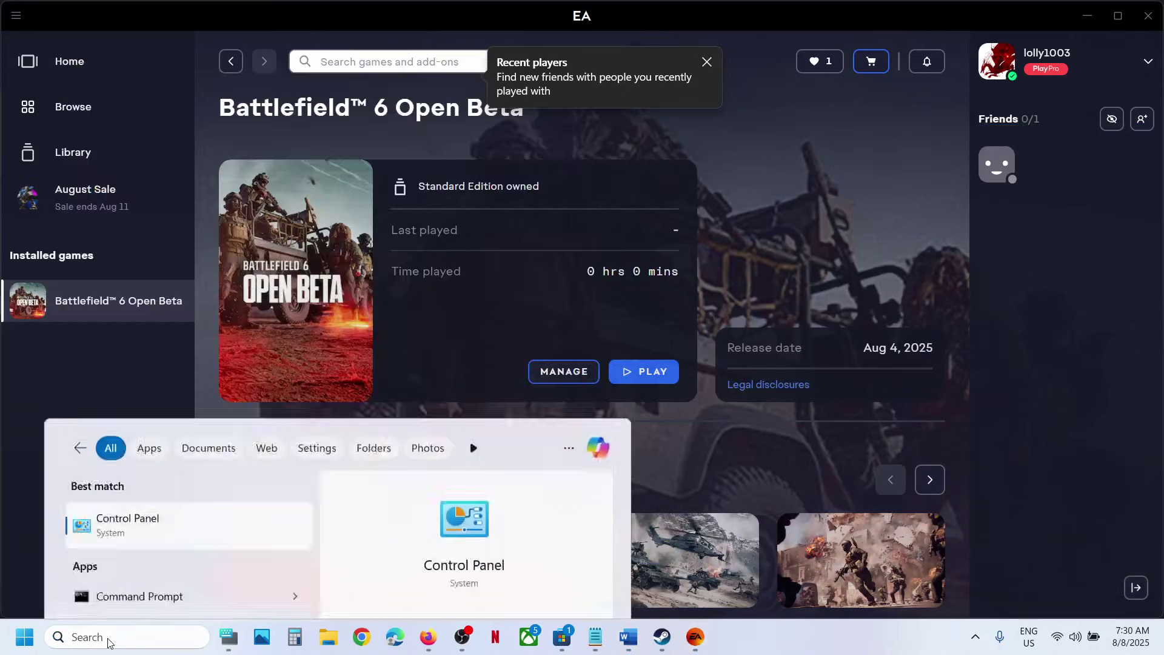
{"action": "left_click", "coordinate": [423, 226]}
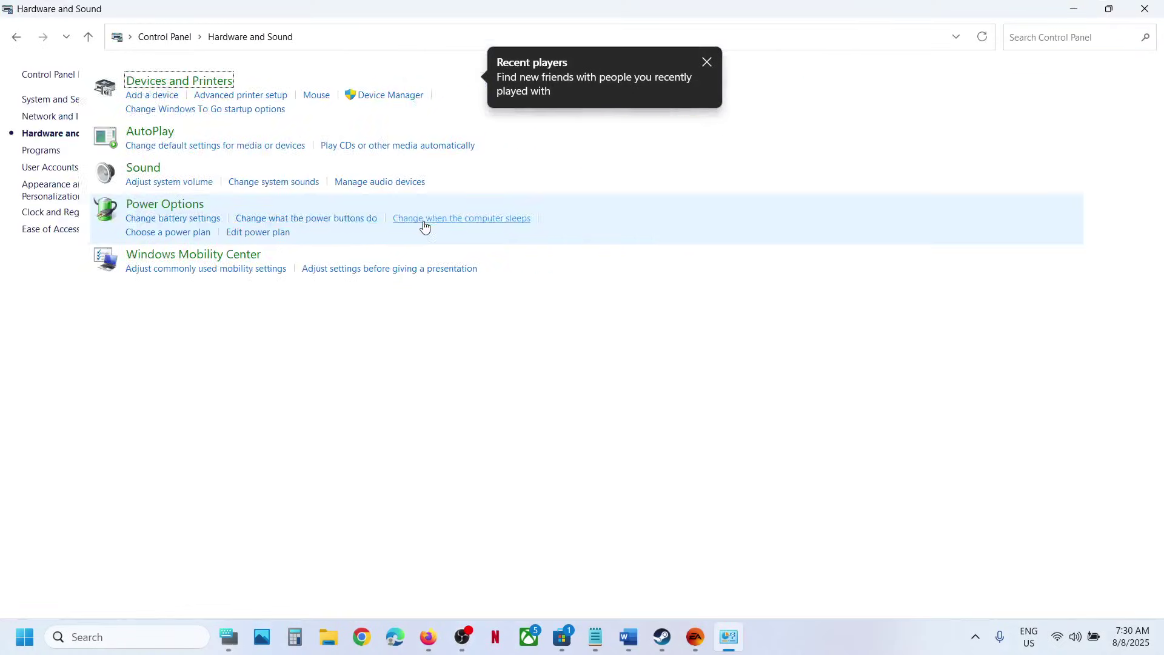
{"action": "left_click", "coordinate": [218, 168]}
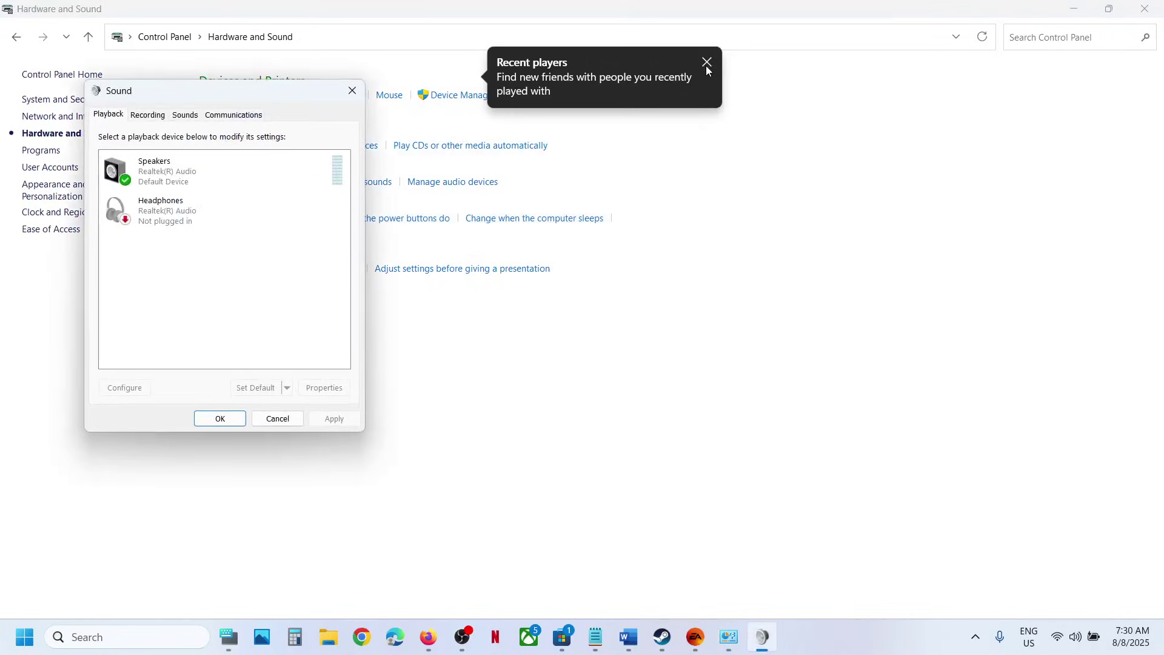
Open the advanced properties of the Realtek Speakers playback device from the Sound dialog.
{"action": "left_click_drag", "start_coordinate": [239, 90], "coordinate": [546, 153]}
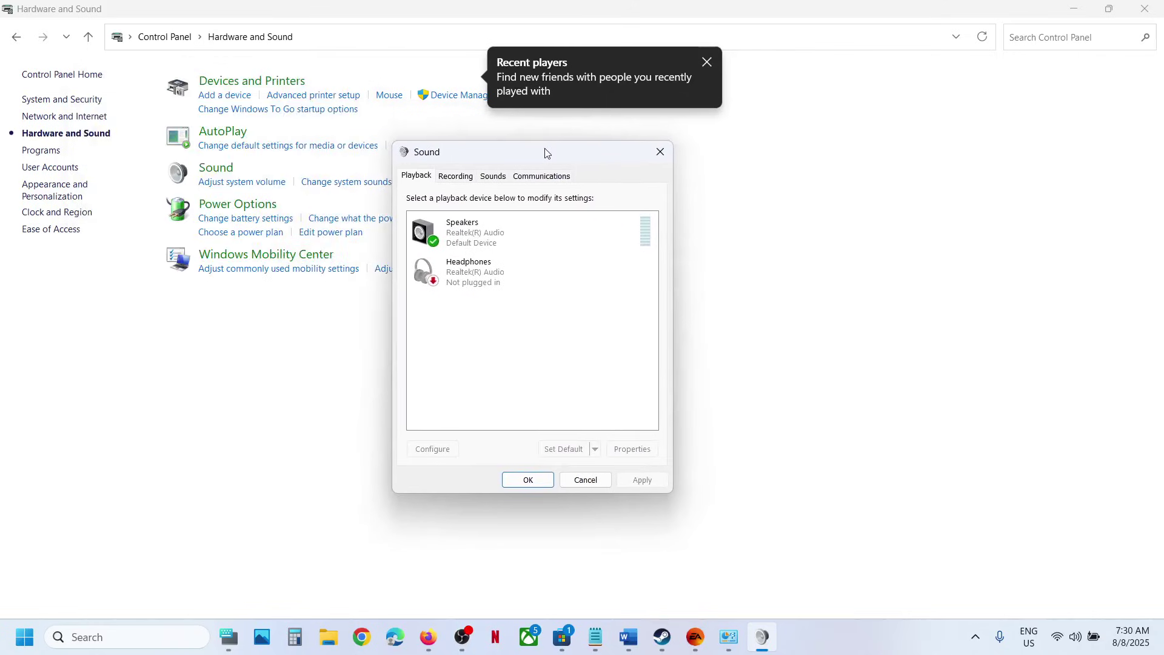
{"action": "left_click", "coordinate": [488, 234]}
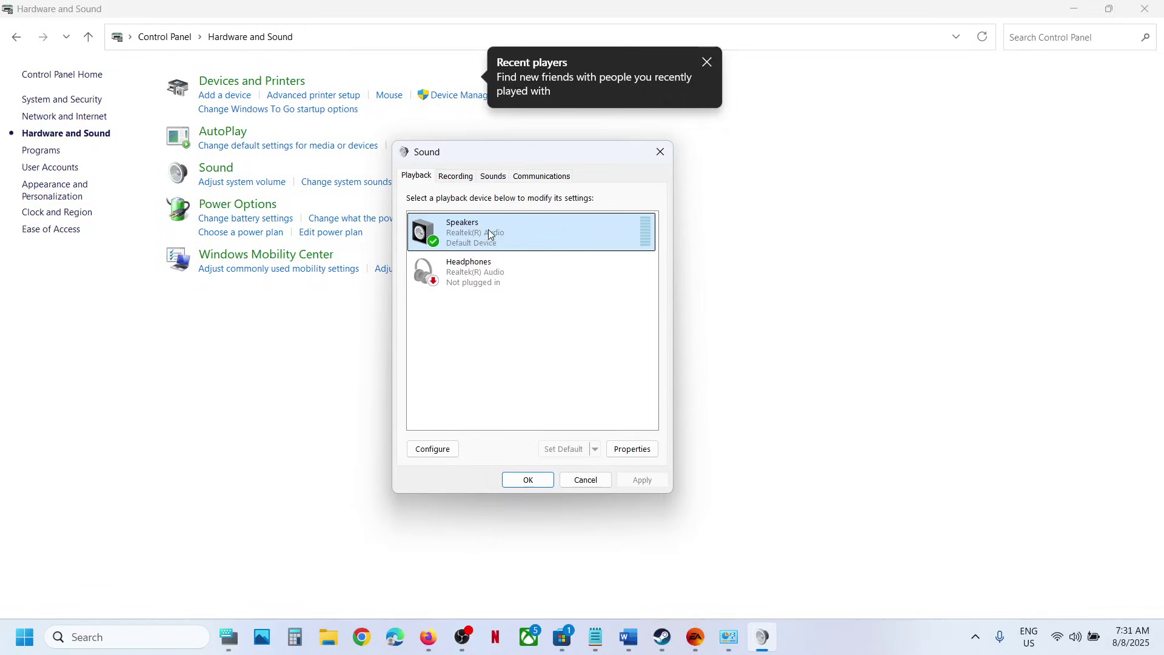
{"action": "right_click", "coordinate": [485, 235]}
{"action": "left_click", "coordinate": [457, 225]}
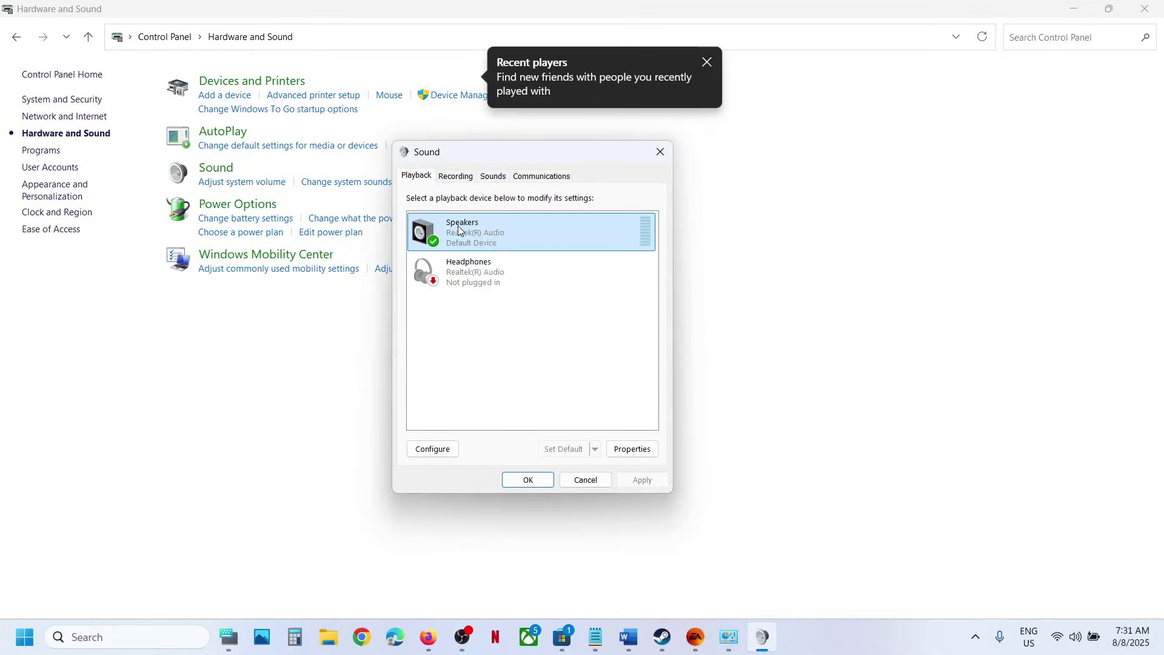
{"action": "right_click", "coordinate": [471, 231]}
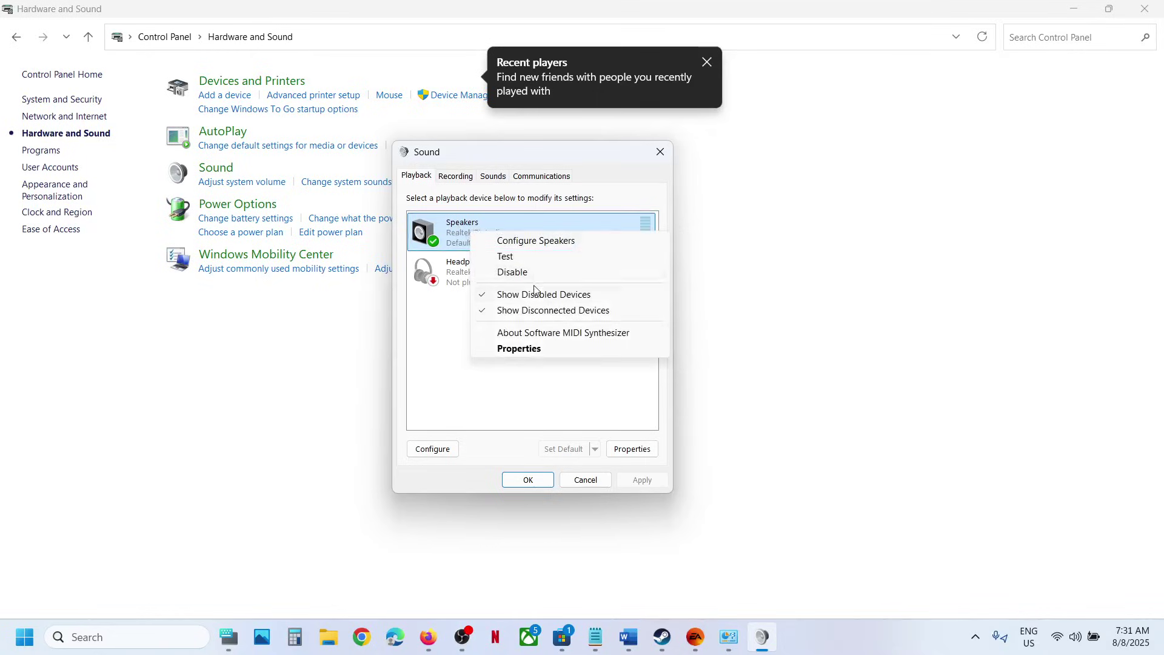
{"action": "left_click", "coordinate": [529, 351]}
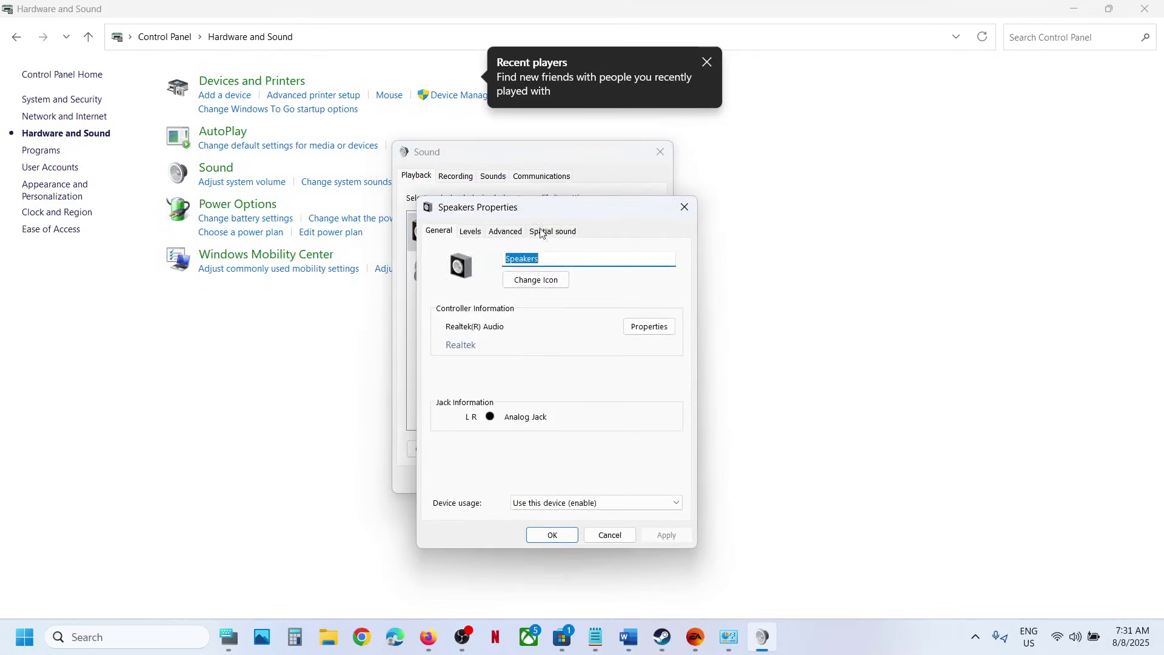
{"action": "left_click_drag", "start_coordinate": [535, 215], "coordinate": [565, 159]}
{"action": "left_click", "coordinate": [535, 177]}
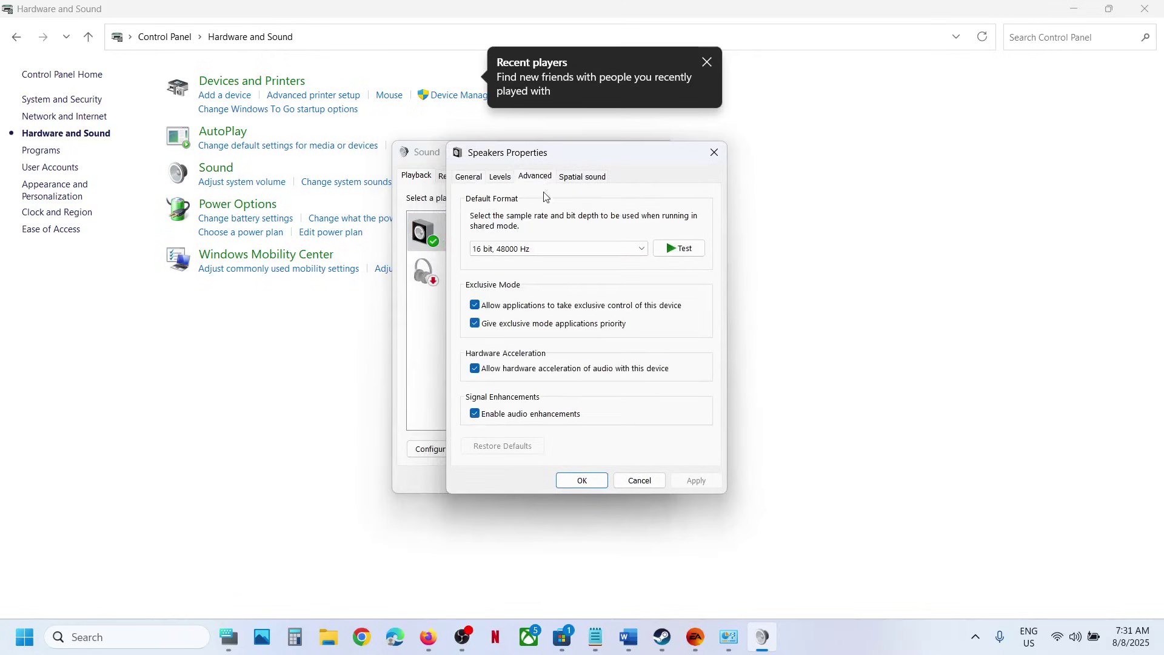
Select 24 bit, 44100 Hz as the Speakers' default format, and close the properties and Sound dialogs without applying it.
{"action": "left_click", "coordinate": [577, 250]}
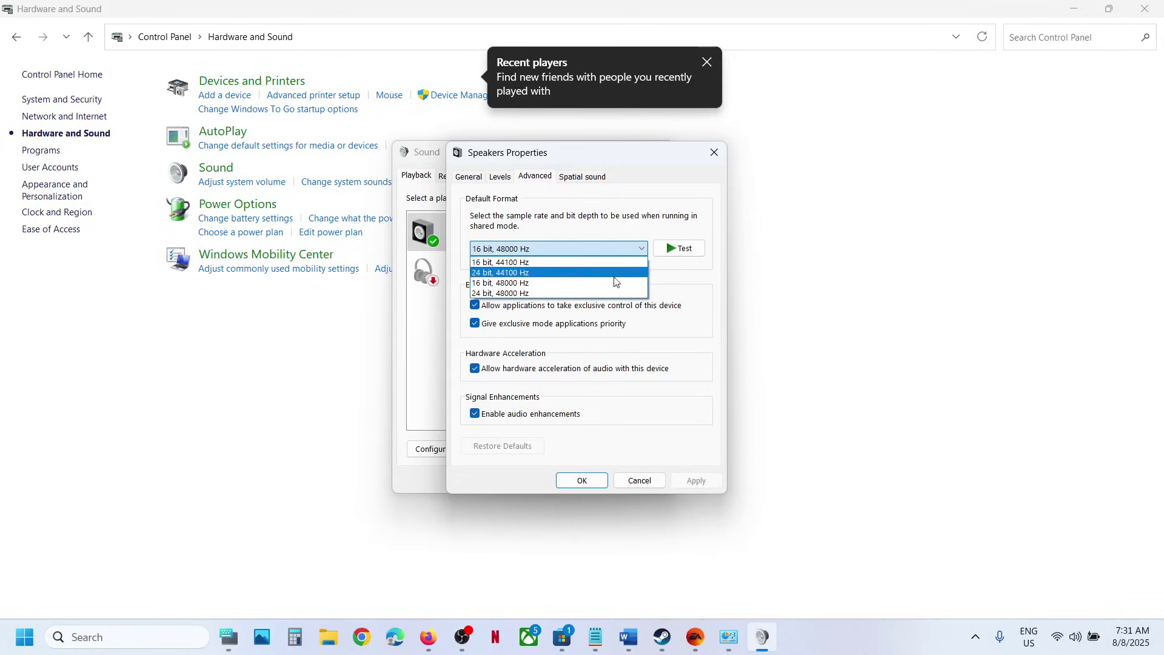
{"action": "left_click", "coordinate": [581, 273]}
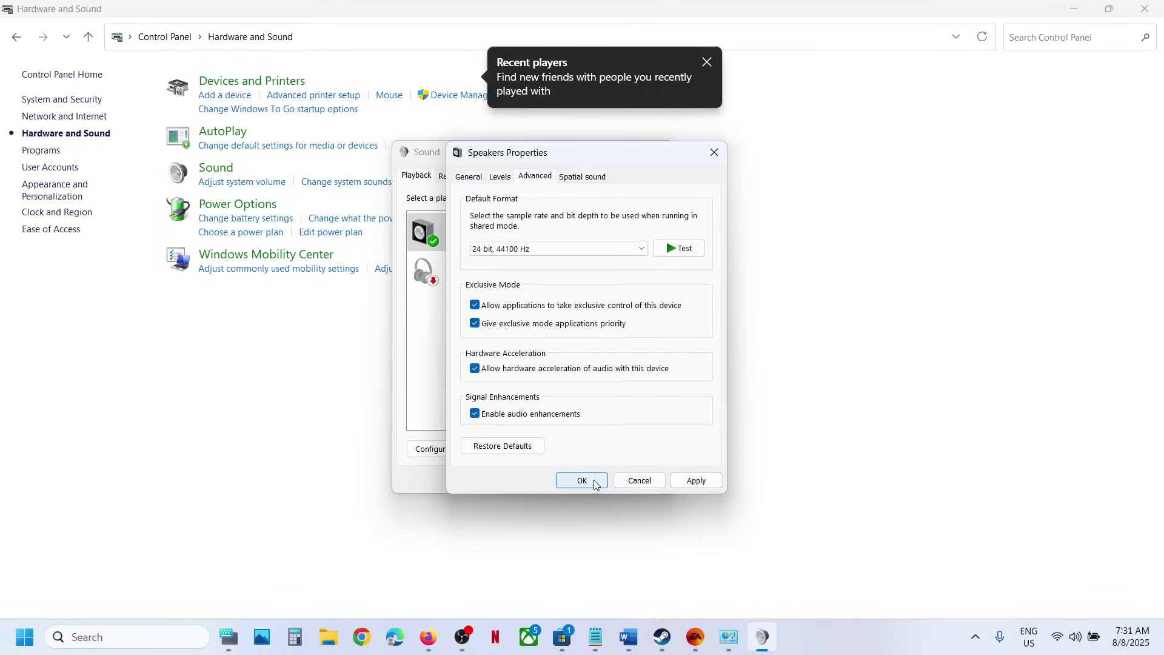
{"action": "left_click", "coordinate": [718, 150]}
{"action": "left_click", "coordinate": [660, 151]}
Switch to the Word notes, highlight the controller instructions in Step 5, and view the Bluetooth quick setting.
{"action": "left_click", "coordinate": [628, 637]}
{"action": "scroll", "coordinate": [549, 455], "scroll_direction": "down", "scroll_amount": 3}
{"action": "scroll", "coordinate": [549, 455], "scroll_direction": "down", "scroll_amount": 1}
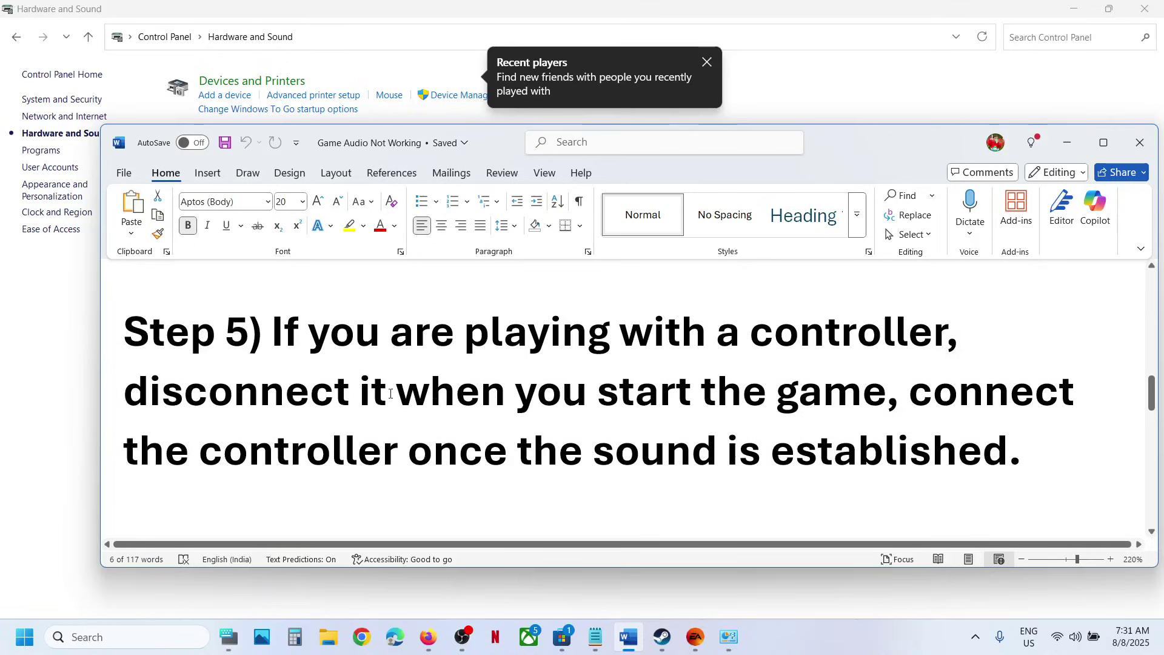
{"action": "left_click_drag", "start_coordinate": [270, 322], "coordinate": [388, 391]}
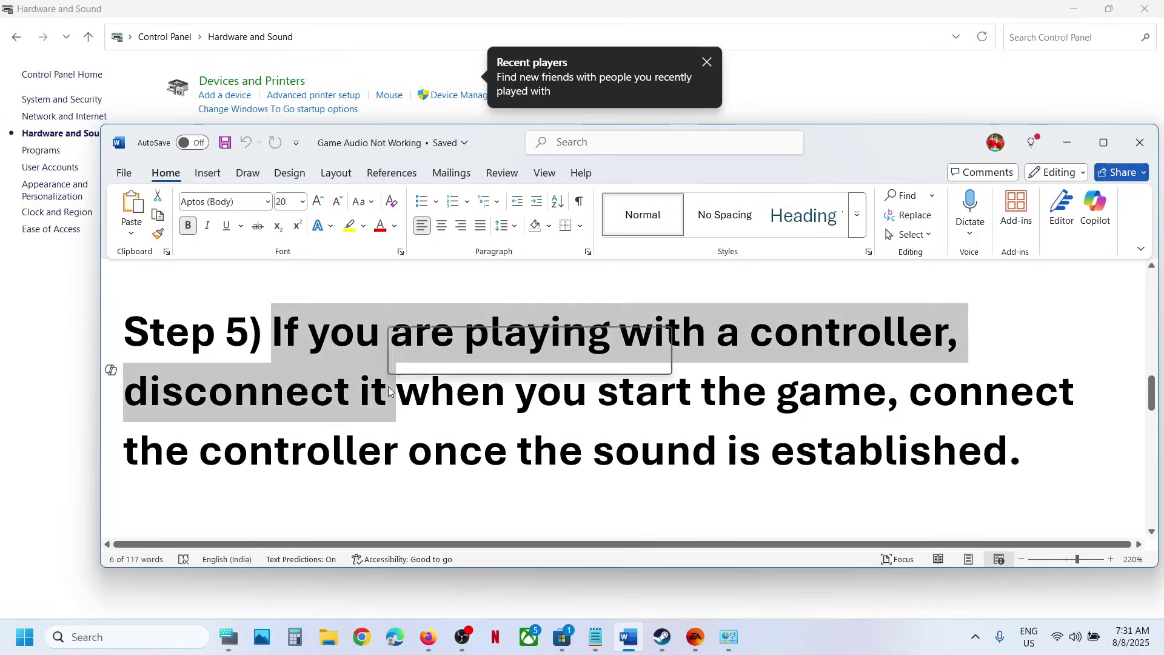
{"action": "left_click", "coordinate": [390, 391]}
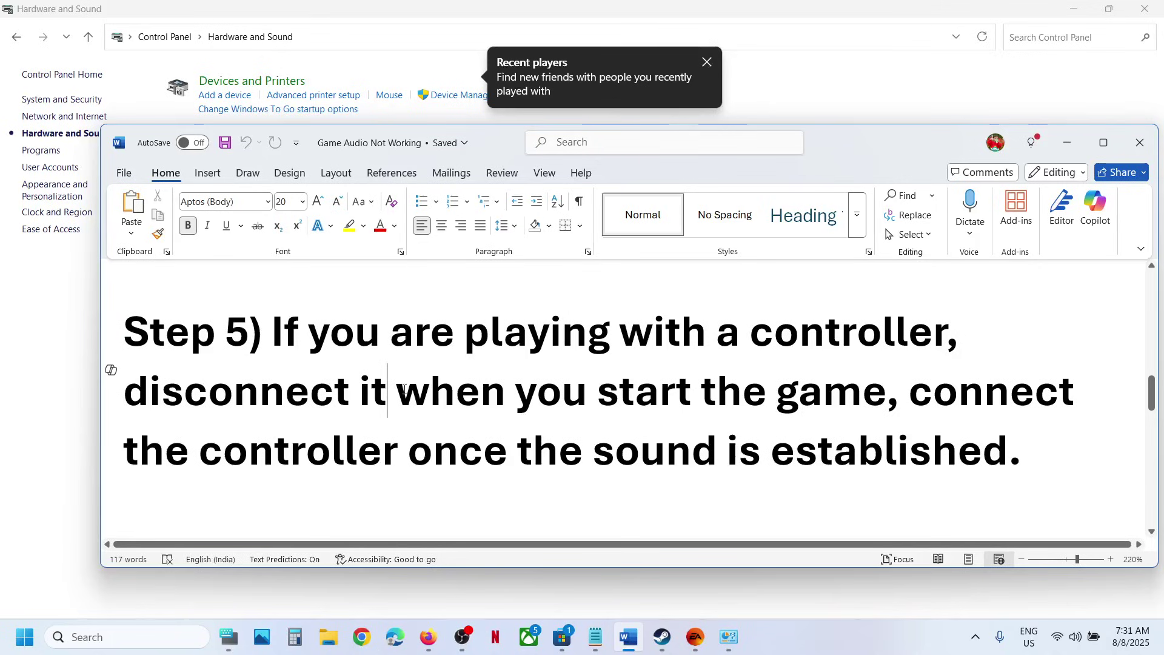
{"action": "left_click_drag", "start_coordinate": [405, 390], "coordinate": [1024, 438]}
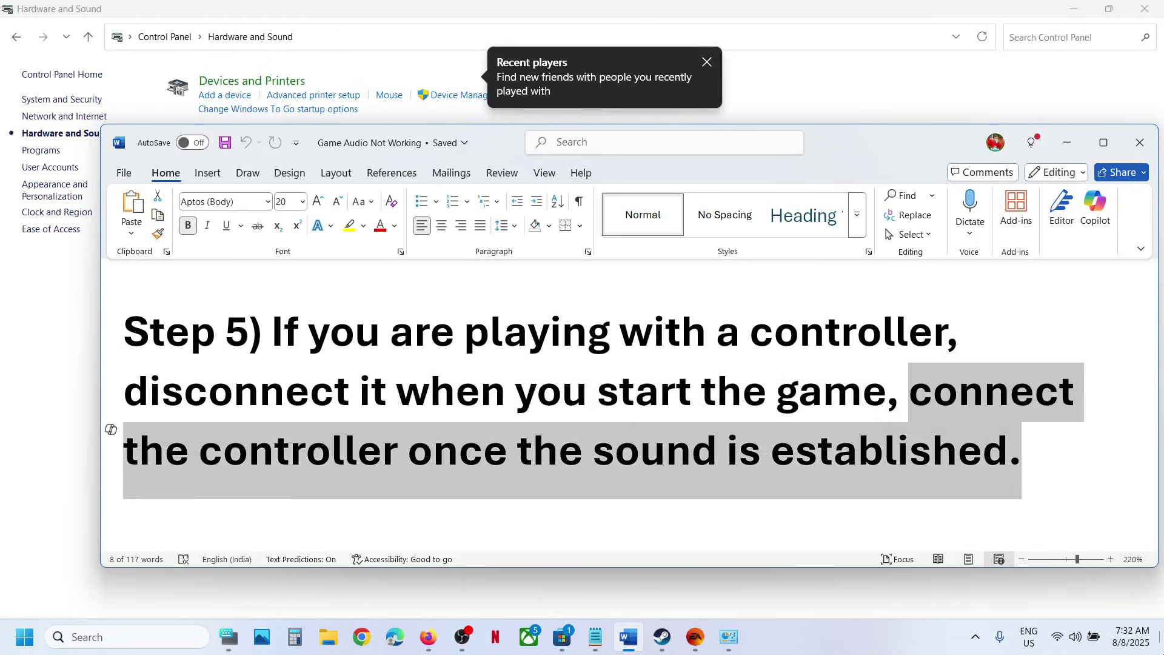
{"action": "left_click", "coordinate": [1089, 647]}
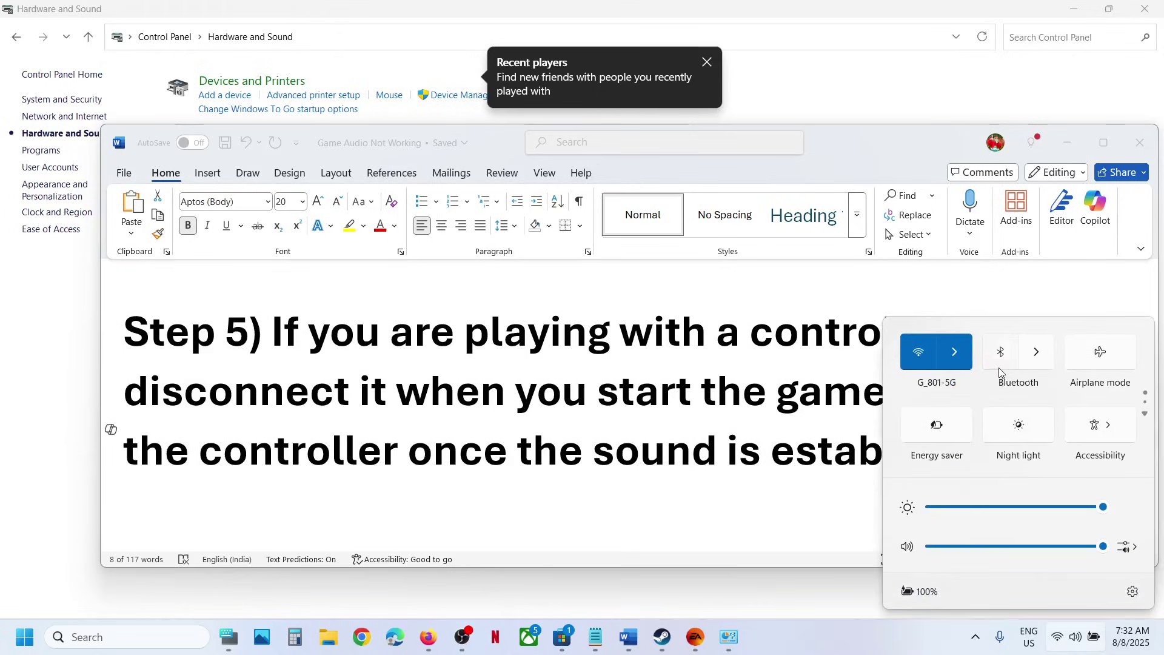
{"action": "left_click", "coordinate": [722, 409]}
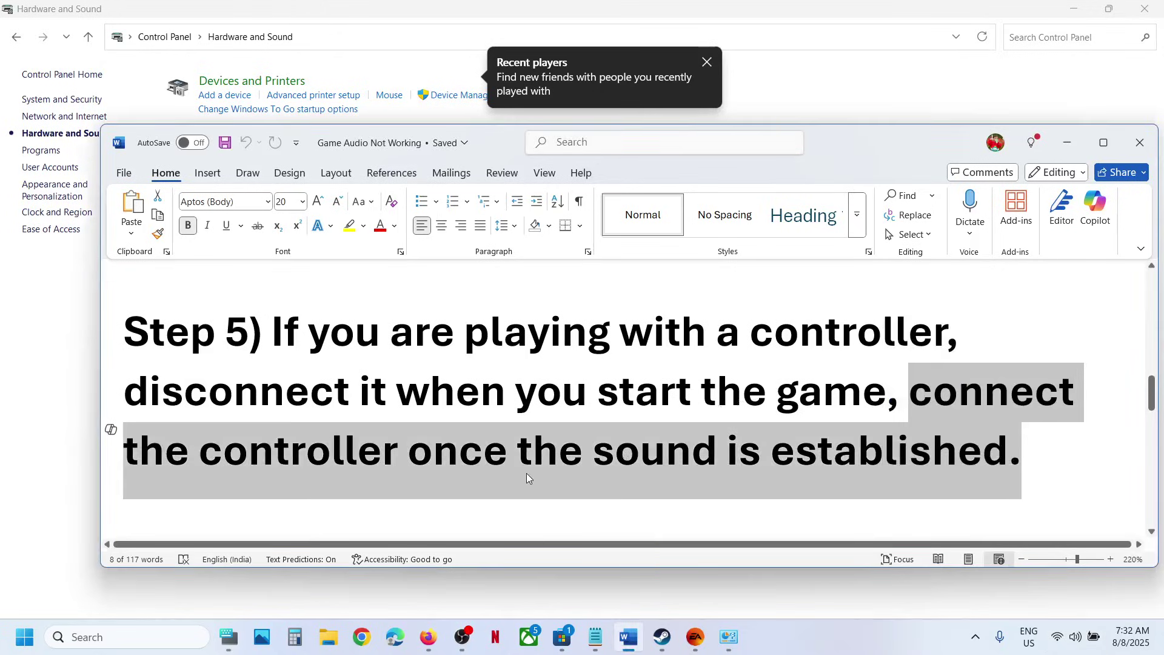
Highlight the Step 6 instruction in the notes, and return to the Hardware and Sound page of Control Panel.
{"action": "scroll", "coordinate": [526, 472], "scroll_direction": "down", "scroll_amount": 3}
{"action": "left_click_drag", "start_coordinate": [313, 391], "coordinate": [727, 363]}
{"action": "left_click", "coordinate": [70, 352]}
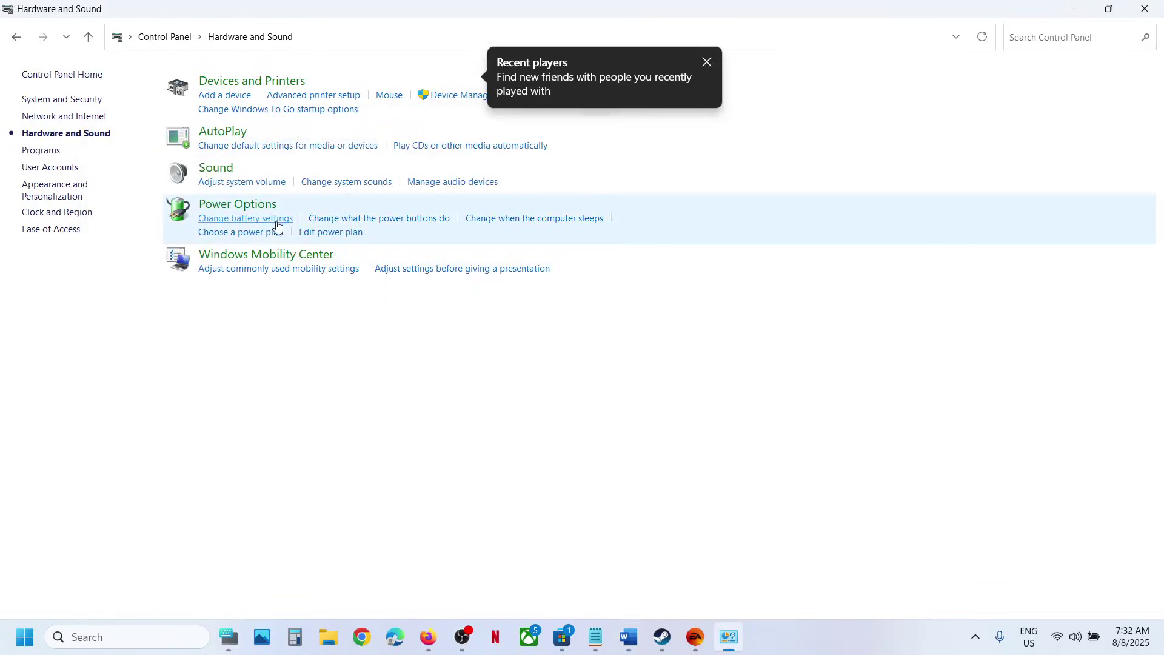
Open the audio devices list and bring up the spatial sound settings in the Realtek Speakers' properties.
{"action": "left_click", "coordinate": [456, 182]}
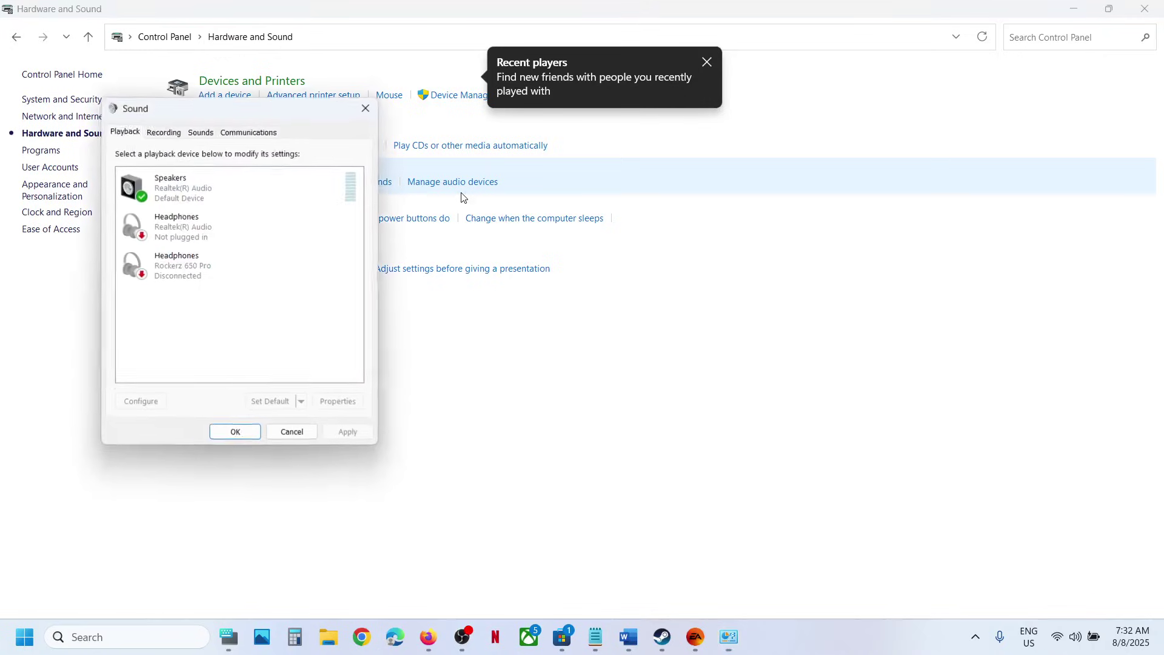
{"action": "left_click", "coordinate": [203, 194]}
{"action": "right_click", "coordinate": [202, 197]}
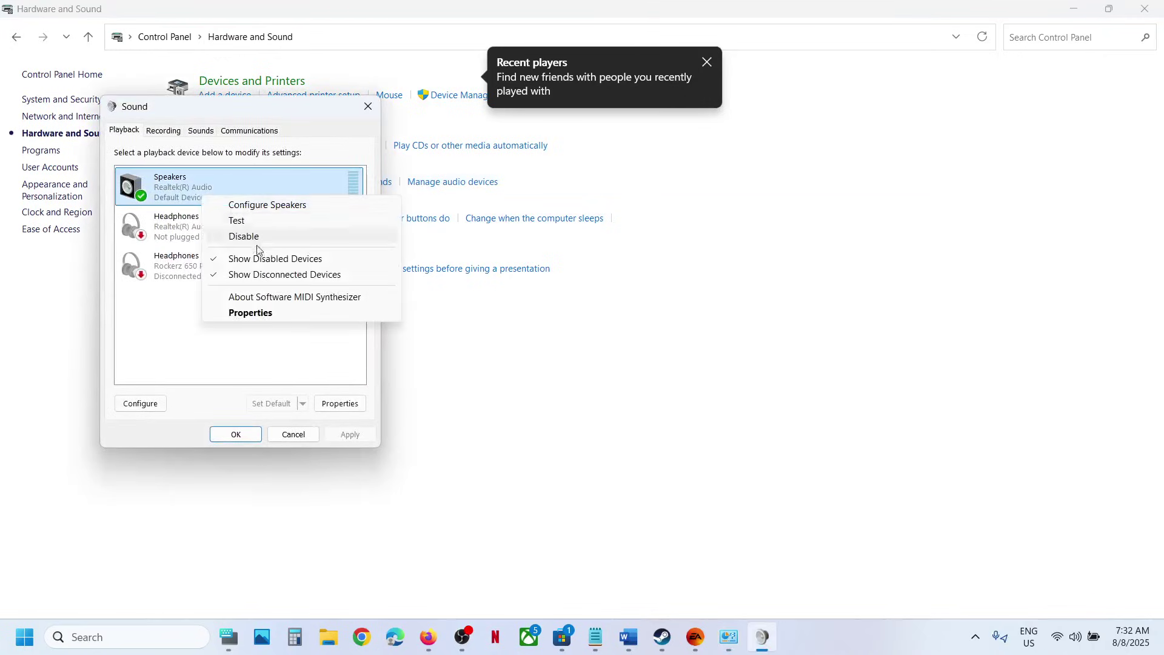
{"action": "left_click", "coordinate": [250, 312]}
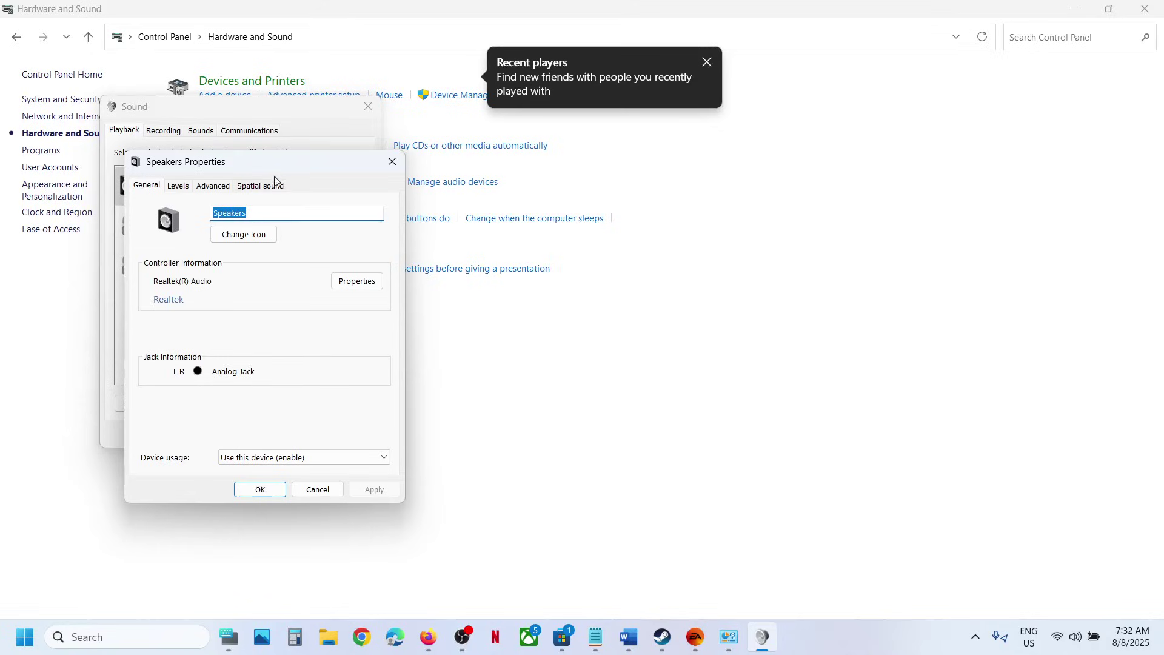
{"action": "left_click_drag", "start_coordinate": [270, 162], "coordinate": [407, 147]}
{"action": "left_click", "coordinate": [398, 172]}
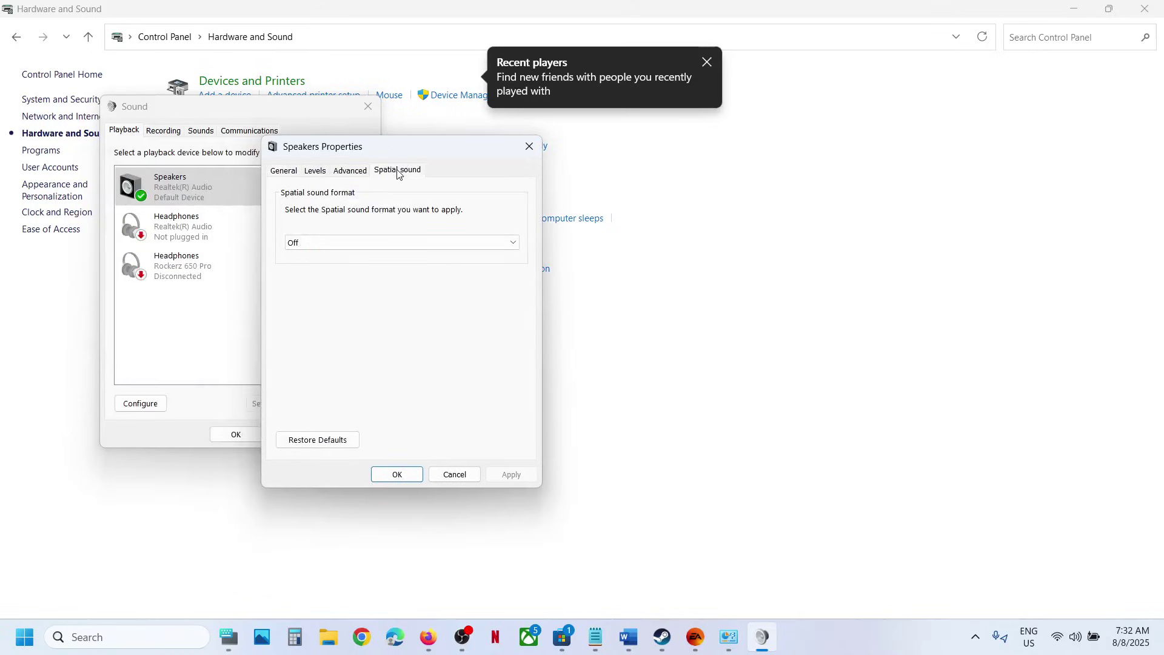
Choose Off as the Speakers' spatial sound format, and close the properties and Sound dialogs.
{"action": "left_click", "coordinate": [424, 243]}
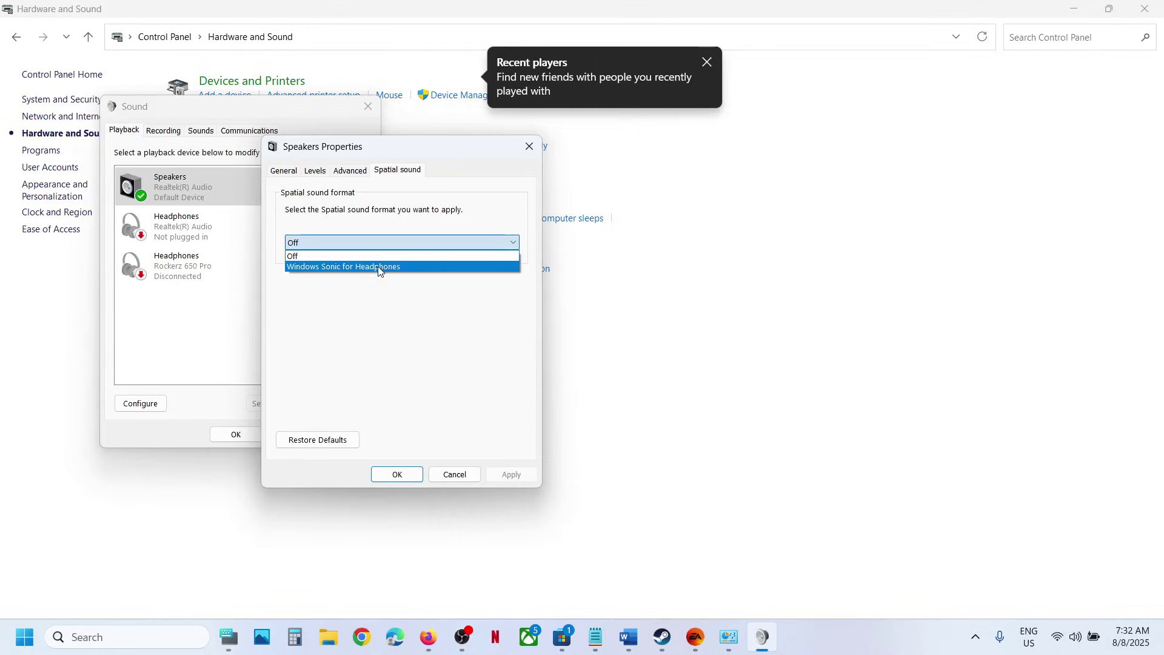
{"action": "left_click", "coordinate": [307, 258]}
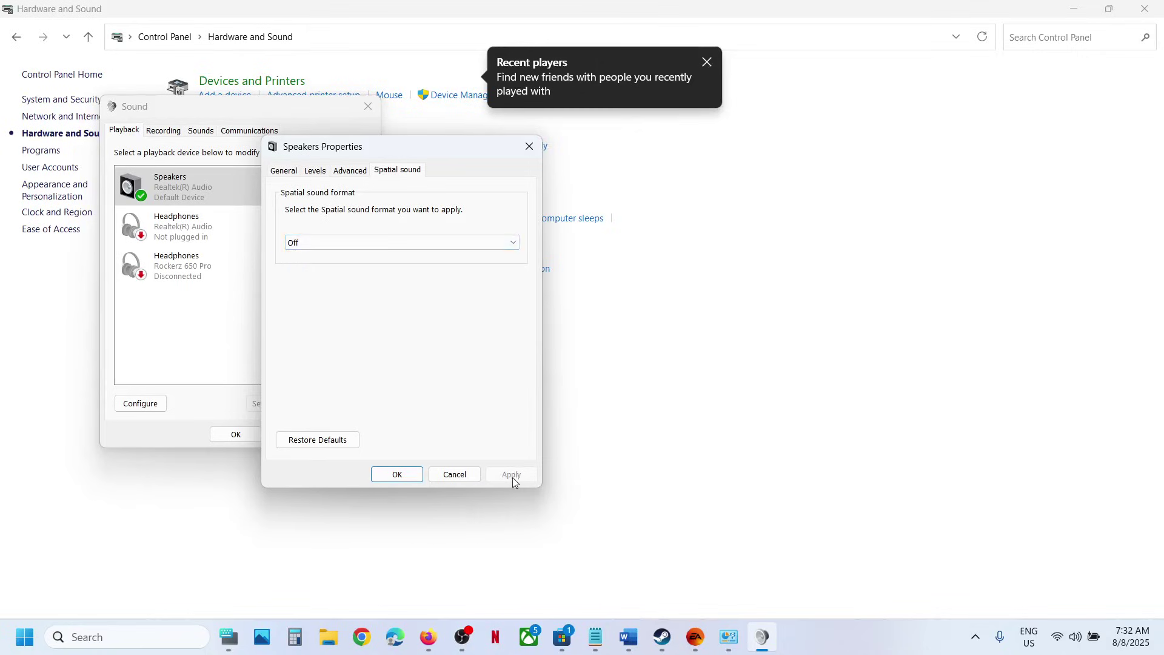
{"action": "left_click", "coordinate": [340, 242]}
{"action": "left_click", "coordinate": [356, 350]}
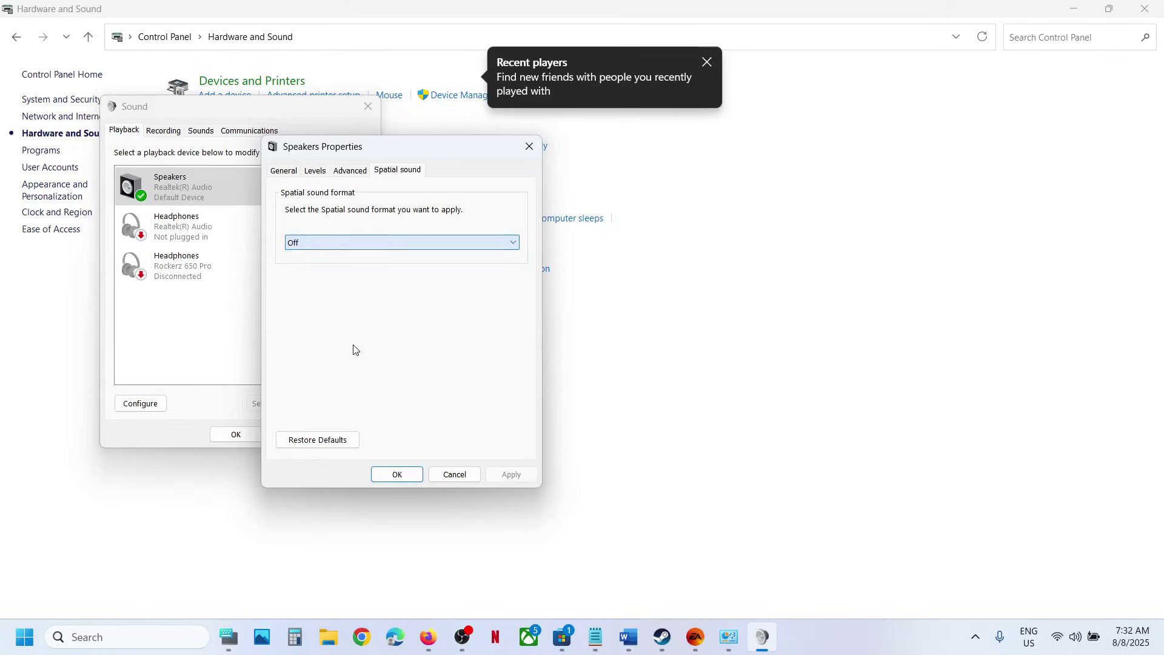
{"action": "left_click", "coordinate": [536, 146]}
{"action": "left_click", "coordinate": [367, 106]}
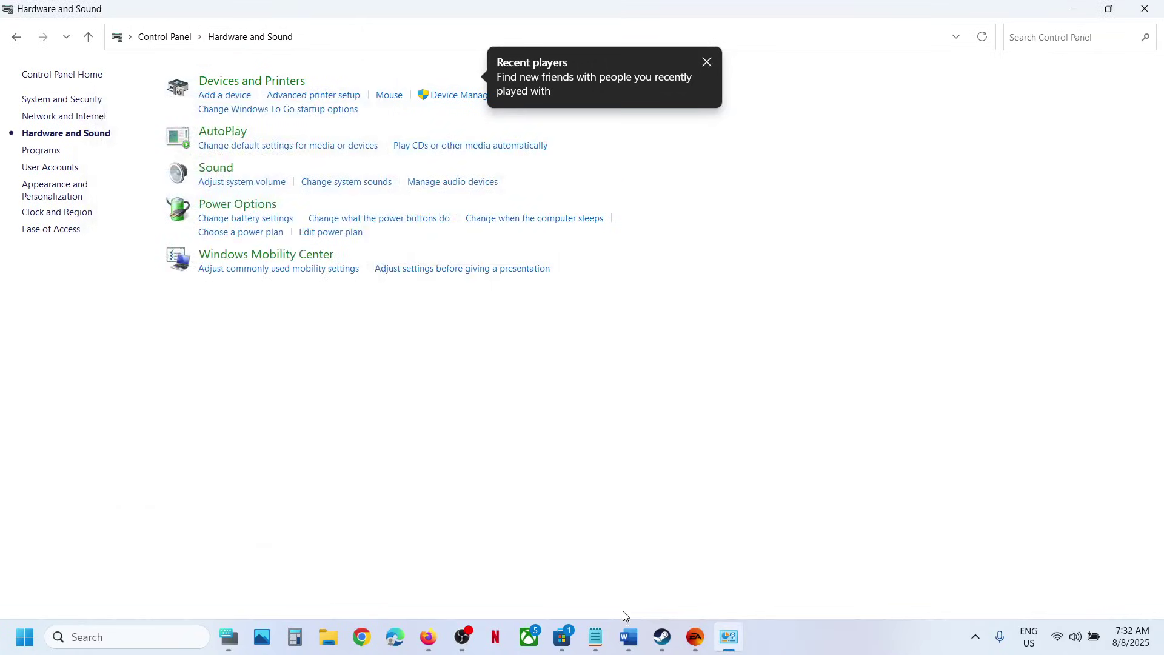
Highlight the Step 7 instruction on disabling Oculus/voicemeeter audio devices in the Word notes, and return to Control Panel.
{"action": "left_click", "coordinate": [628, 637]}
{"action": "scroll", "coordinate": [541, 400], "scroll_direction": "down", "scroll_amount": 2}
{"action": "scroll", "coordinate": [542, 400], "scroll_direction": "down", "scroll_amount": 1}
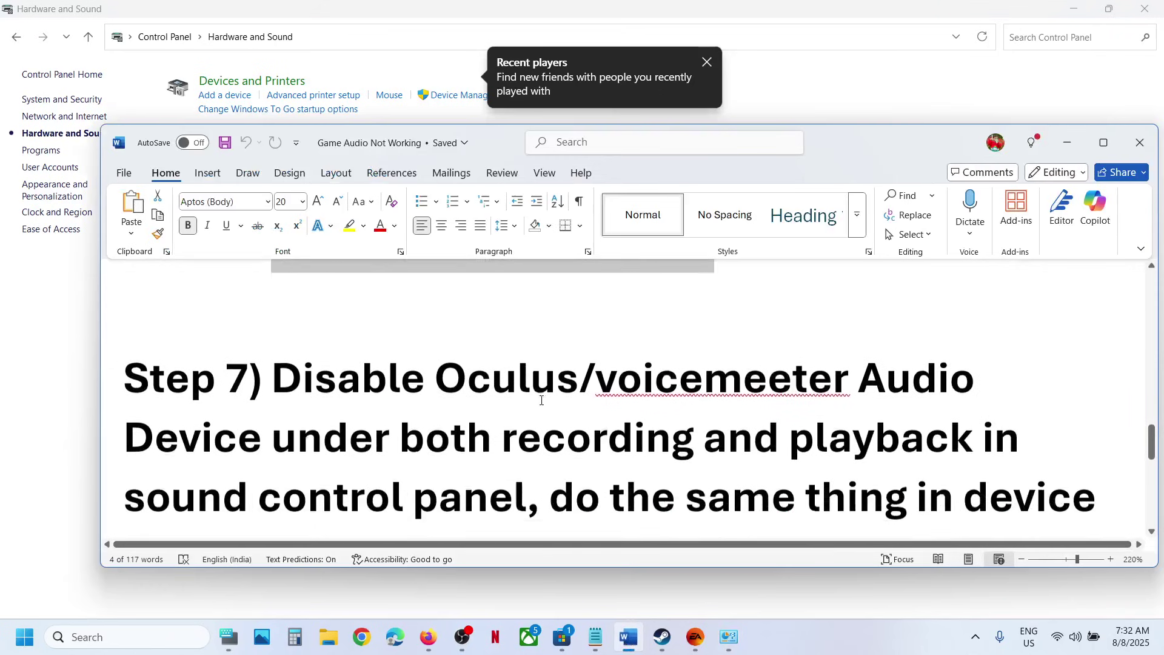
{"action": "left_click_drag", "start_coordinate": [466, 364], "coordinate": [516, 473]}
{"action": "key", "text": "alt+Tab"}
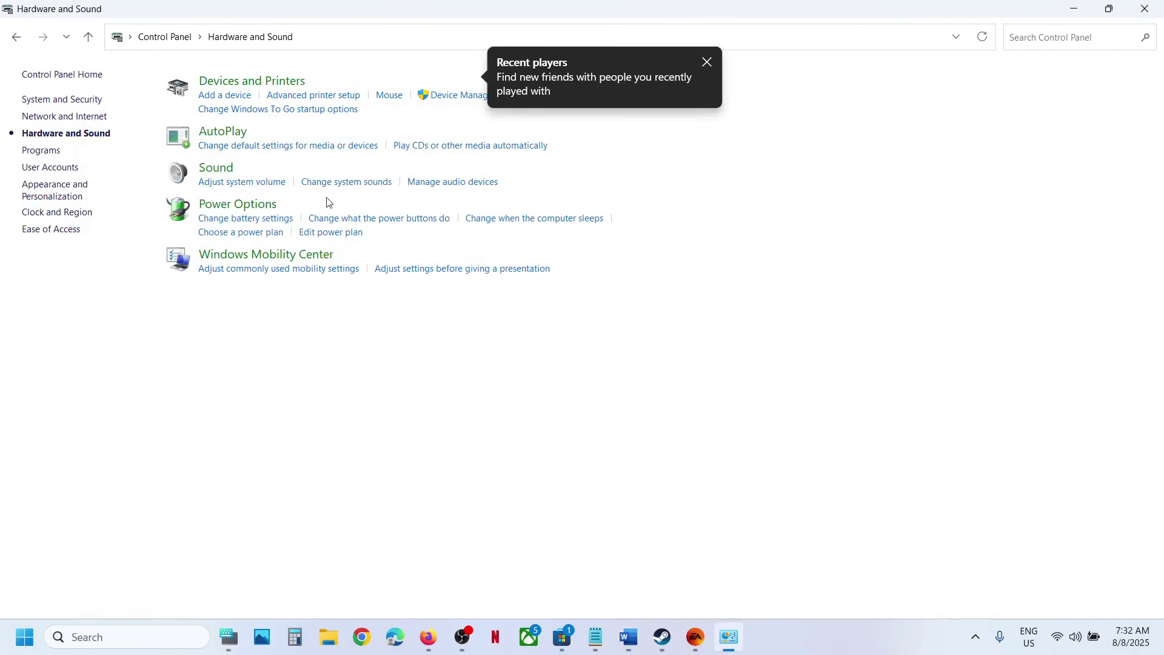
Open the Sound dialog and examine the playback devices and the Disable option for the Realtek Headphones.
{"action": "left_click", "coordinate": [211, 169]}
{"action": "left_click_drag", "start_coordinate": [225, 127], "coordinate": [589, 174]}
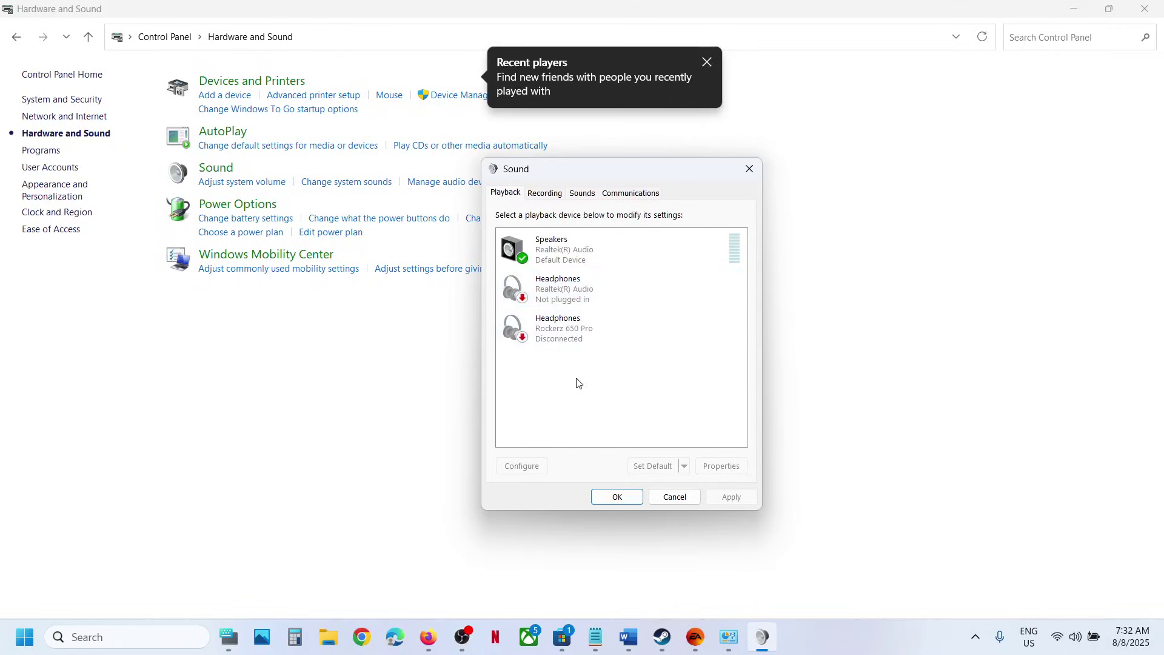
{"action": "right_click", "coordinate": [580, 305]}
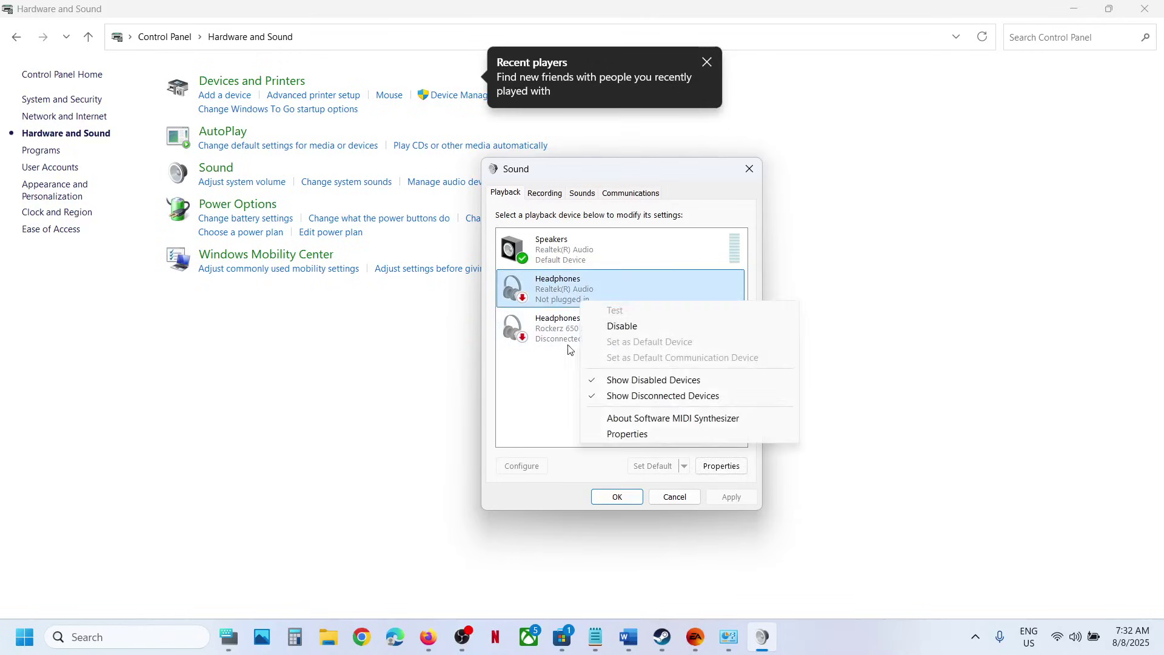
{"action": "left_click", "coordinate": [547, 363]}
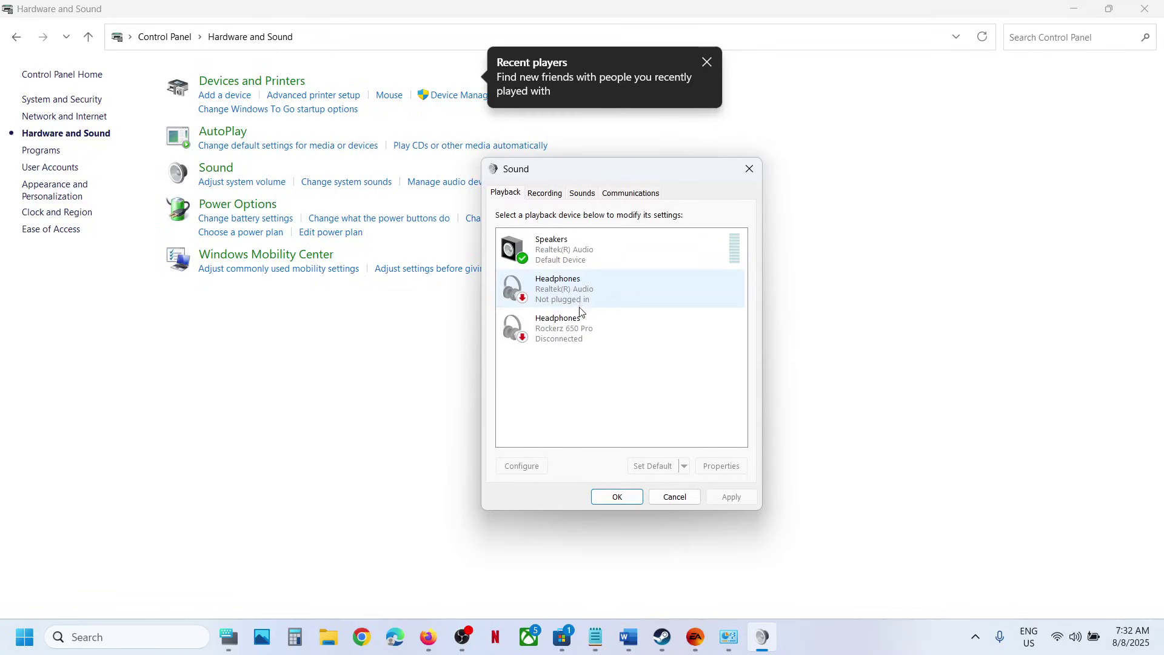
{"action": "right_click", "coordinate": [569, 290]}
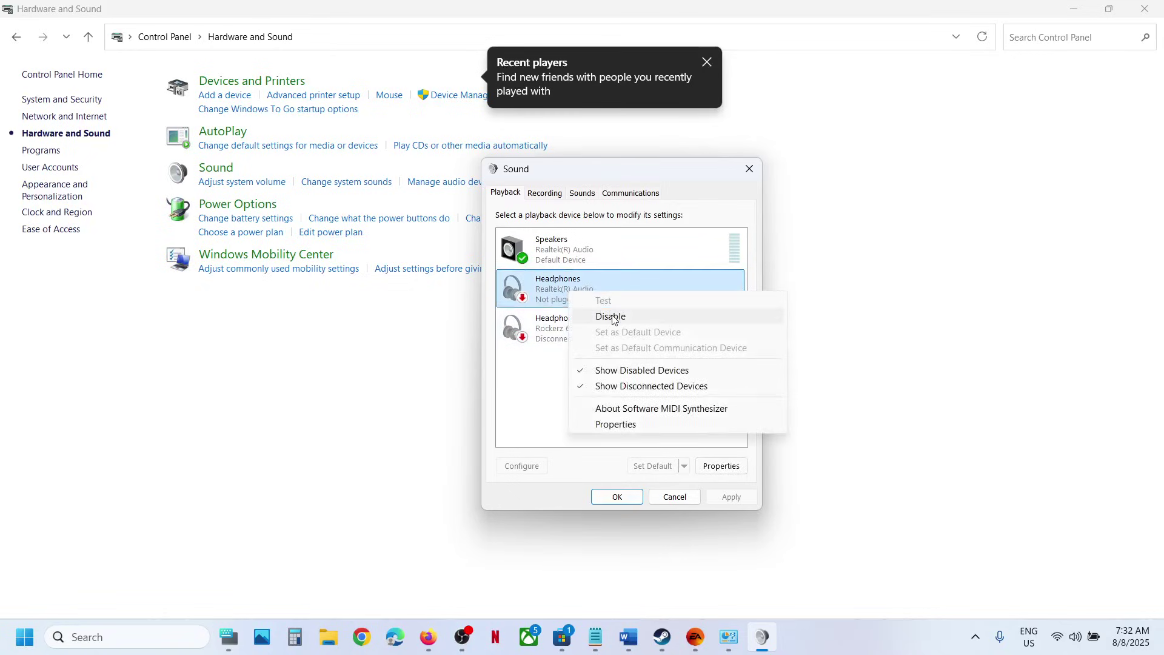
{"action": "left_click", "coordinate": [519, 408]}
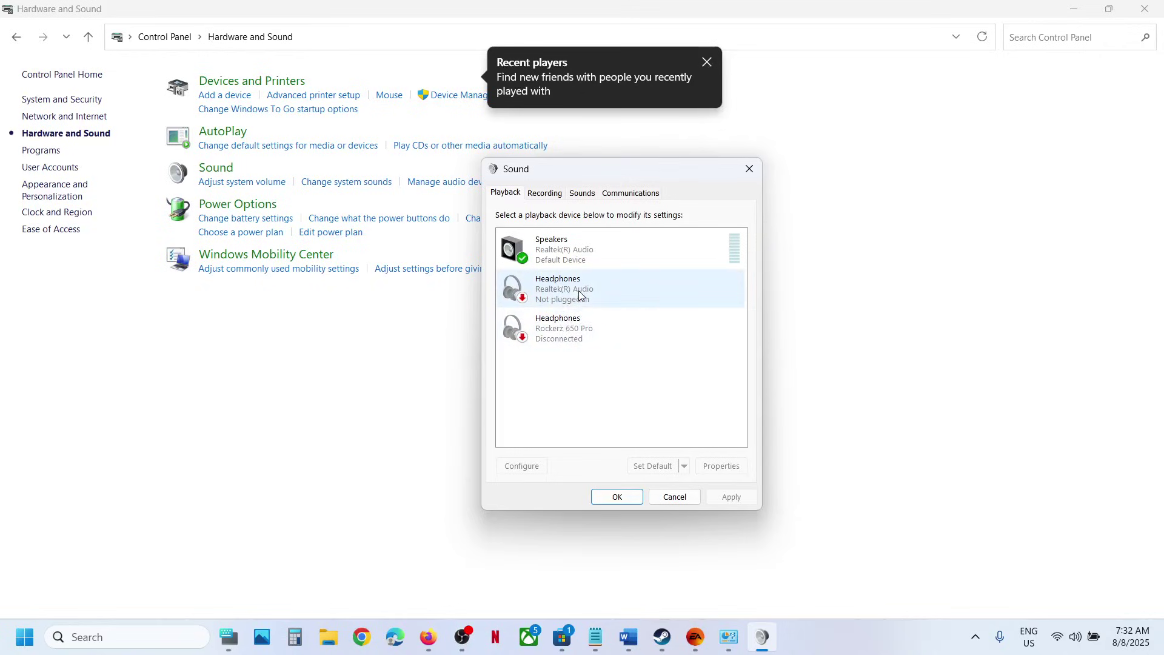
{"action": "left_click", "coordinate": [592, 258]}
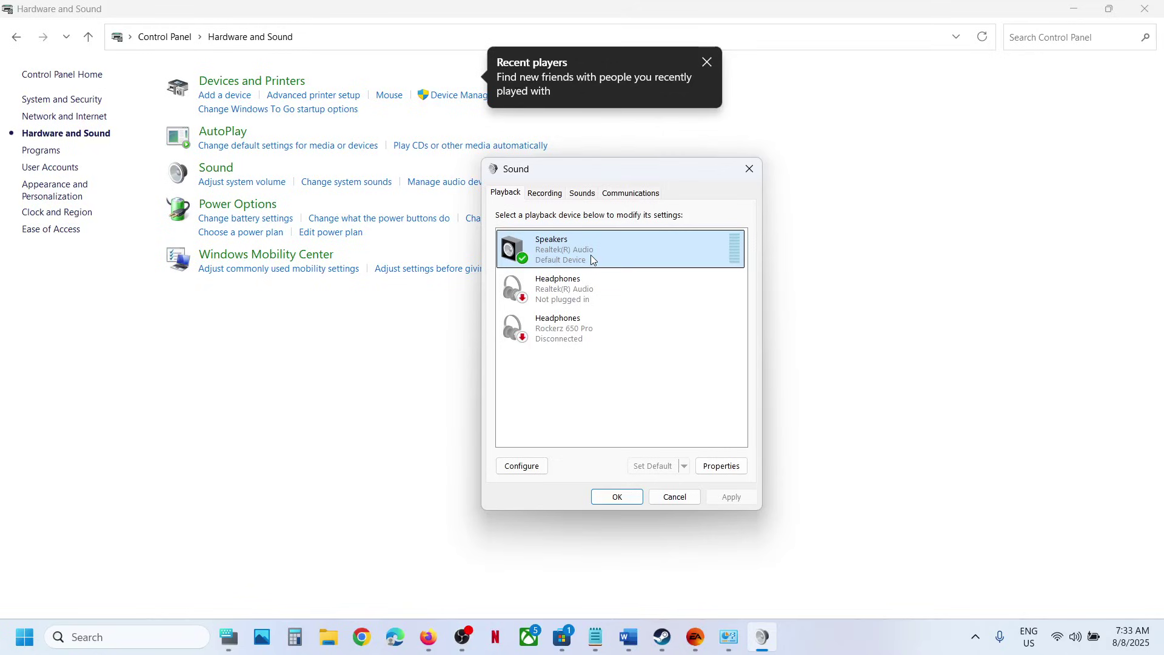
Examine the recording devices, return to the playback devices, and close the Sound dialog.
{"action": "left_click", "coordinate": [545, 194]}
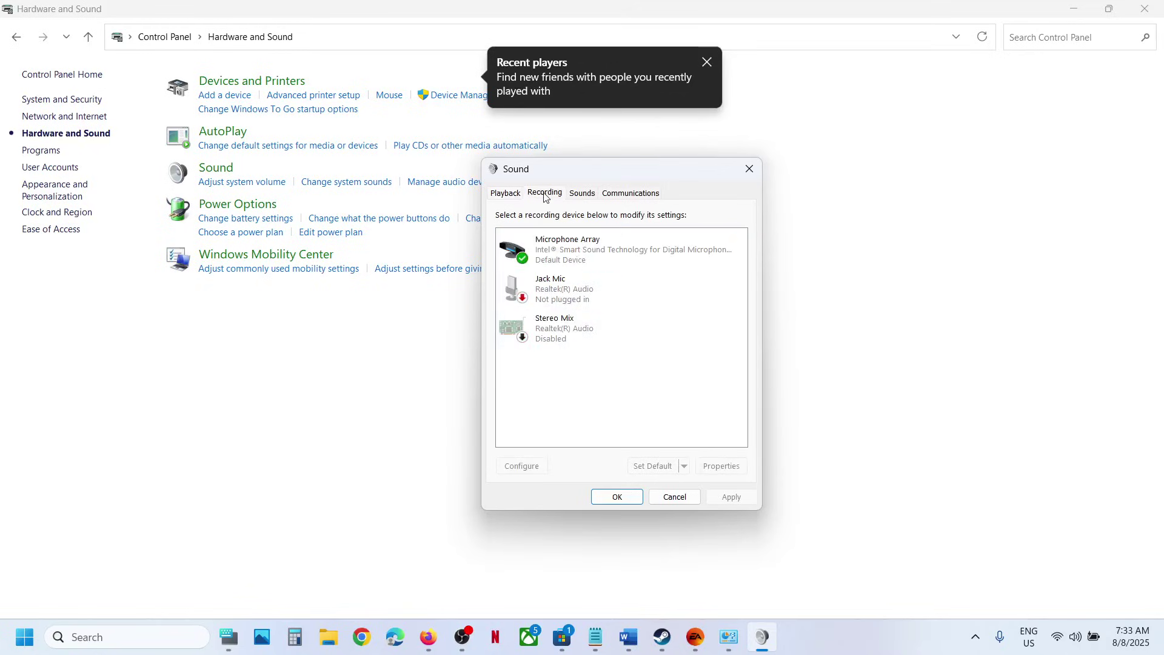
{"action": "left_click", "coordinate": [569, 260]}
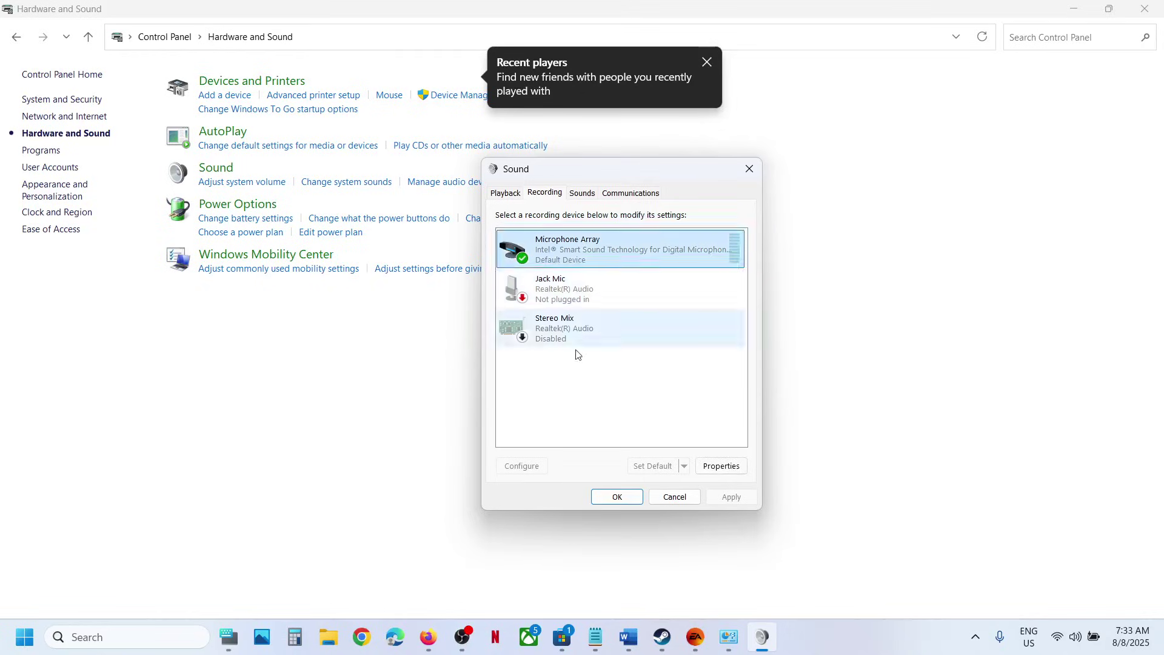
{"action": "left_click", "coordinate": [512, 193]}
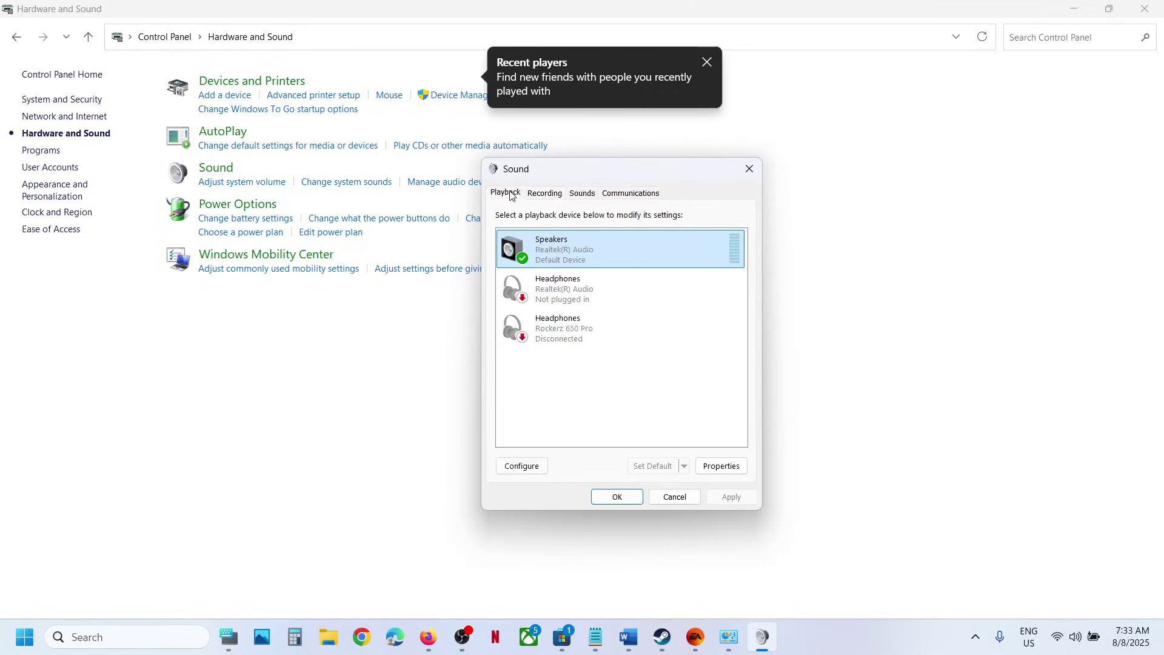
{"action": "left_click", "coordinate": [749, 170]}
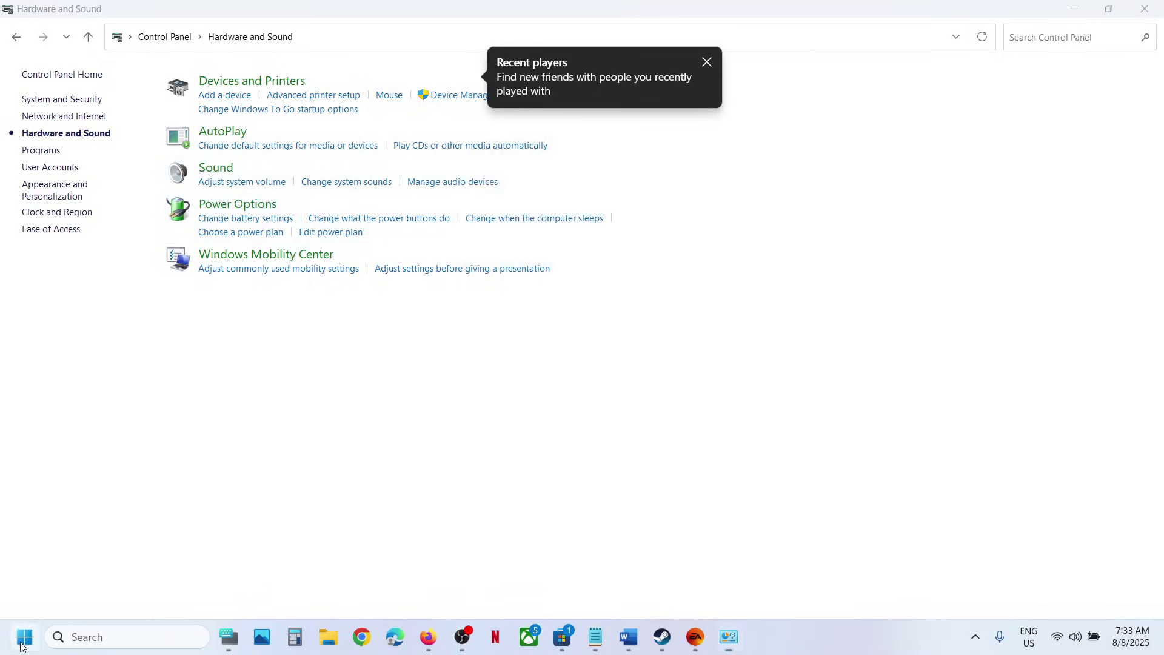
Open Device Manager and expand the Sound, video and game controllers category.
{"action": "right_click", "coordinate": [21, 644]}
{"action": "left_click", "coordinate": [493, 221]}
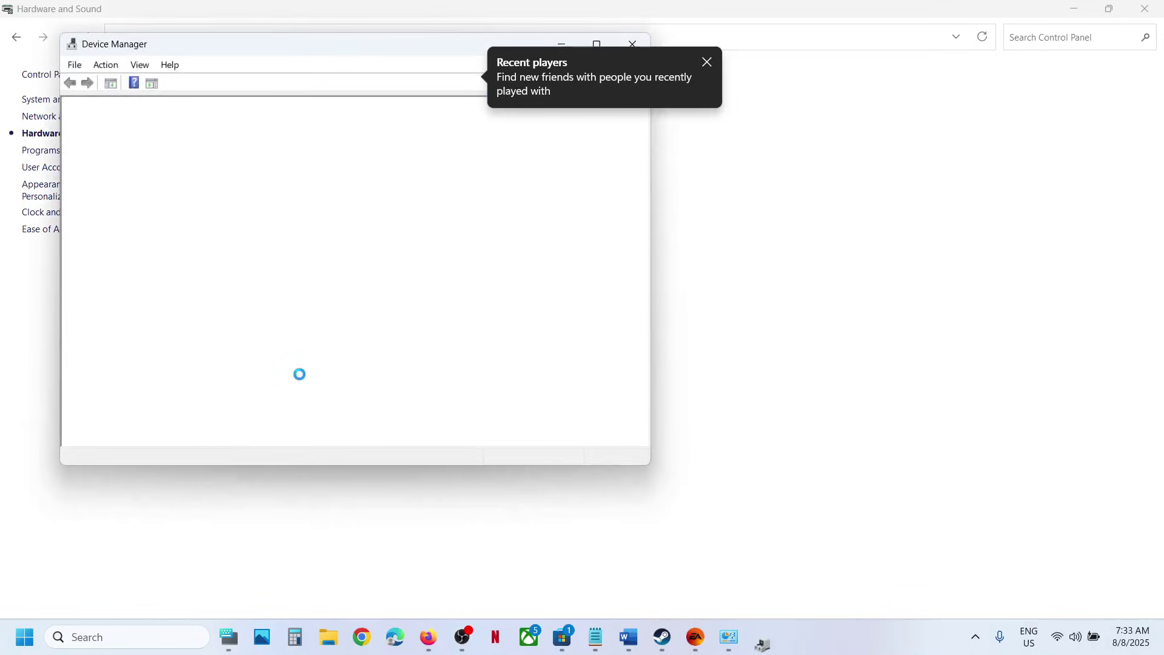
{"action": "scroll", "coordinate": [213, 372], "scroll_direction": "down", "scroll_amount": 4}
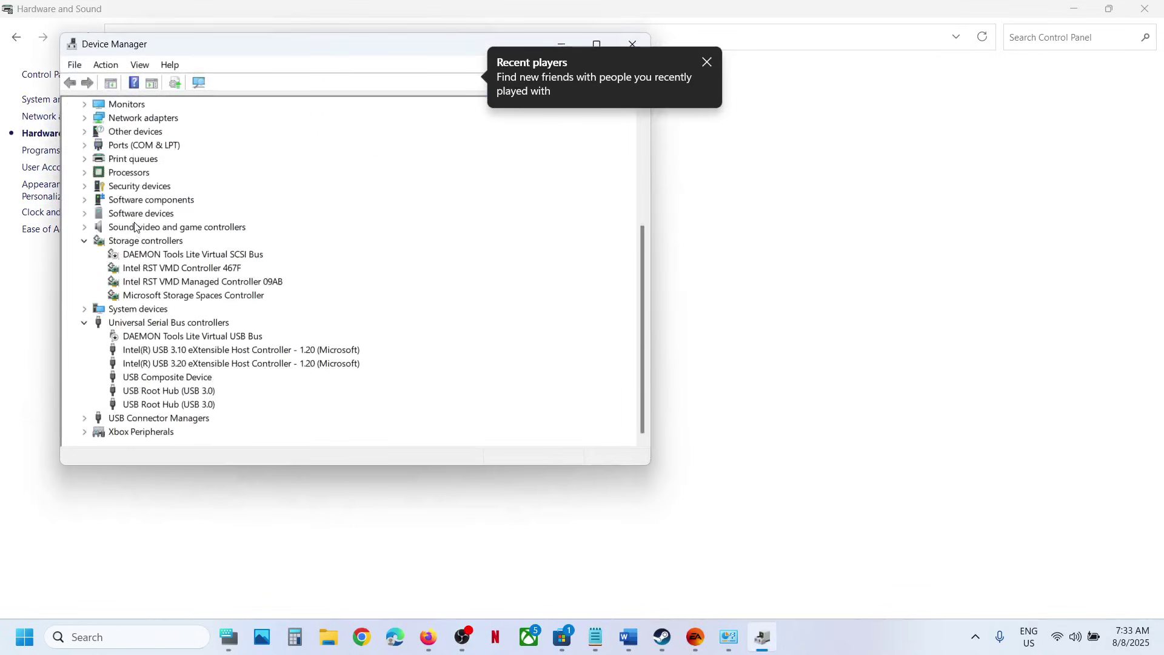
{"action": "left_click", "coordinate": [89, 229]}
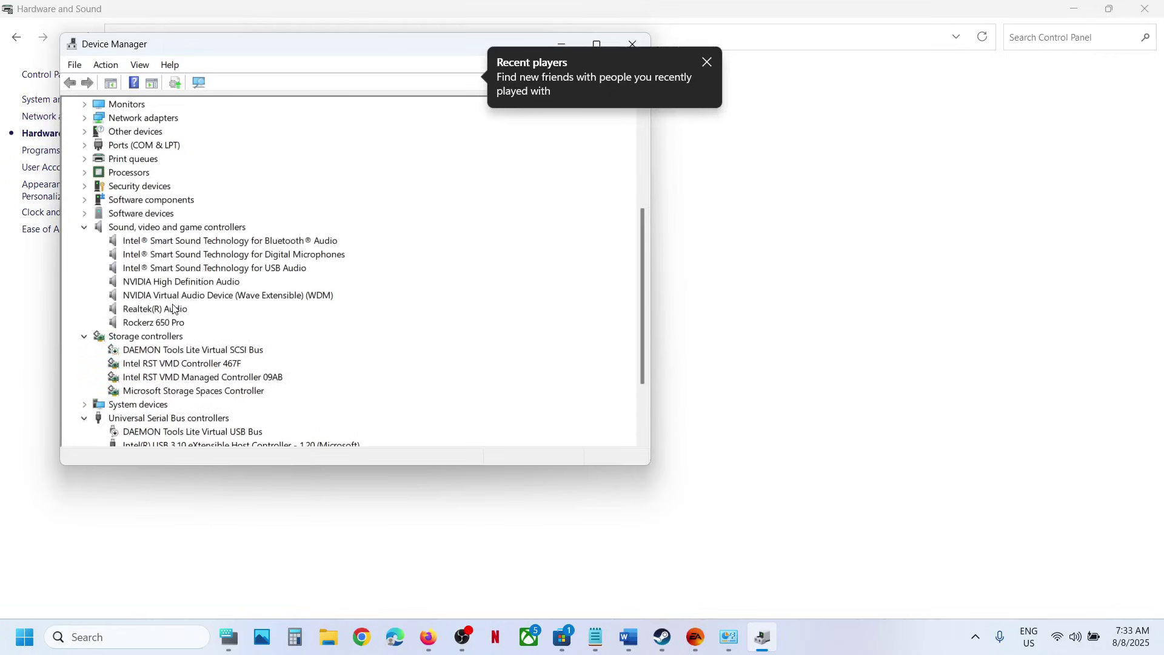
Examine the Disable device option for NVIDIA High Definition Audio, look over the neighbouring audio devices, and return to Control Panel.
{"action": "right_click", "coordinate": [237, 283]}
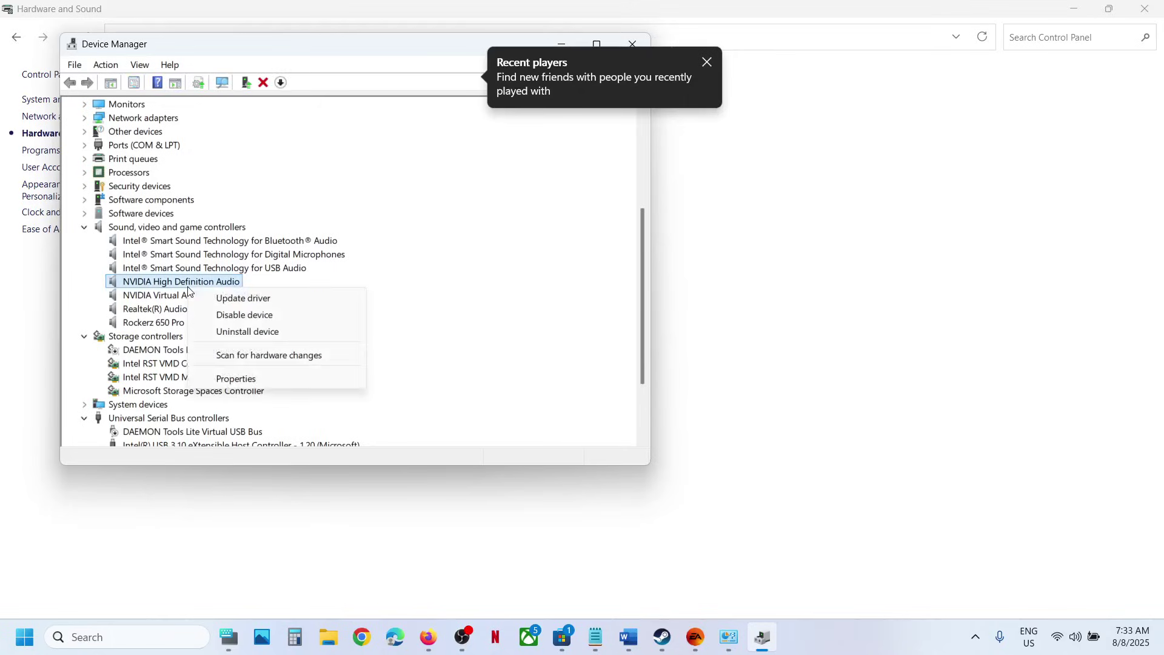
{"action": "left_click", "coordinate": [150, 294]}
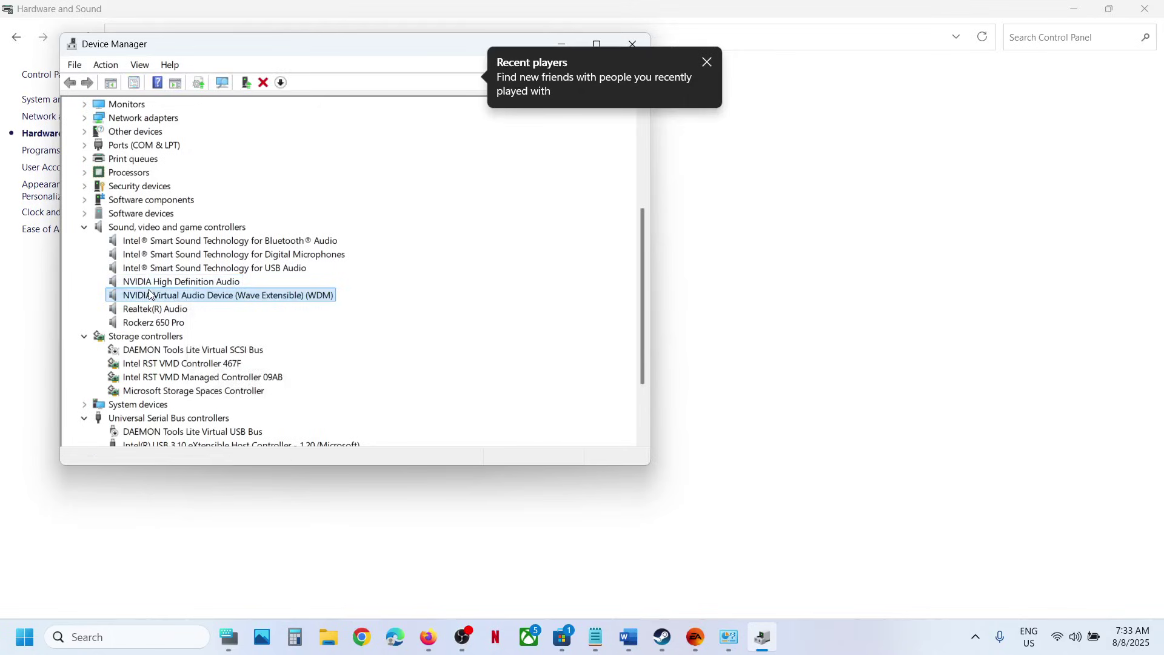
{"action": "right_click", "coordinate": [157, 282]}
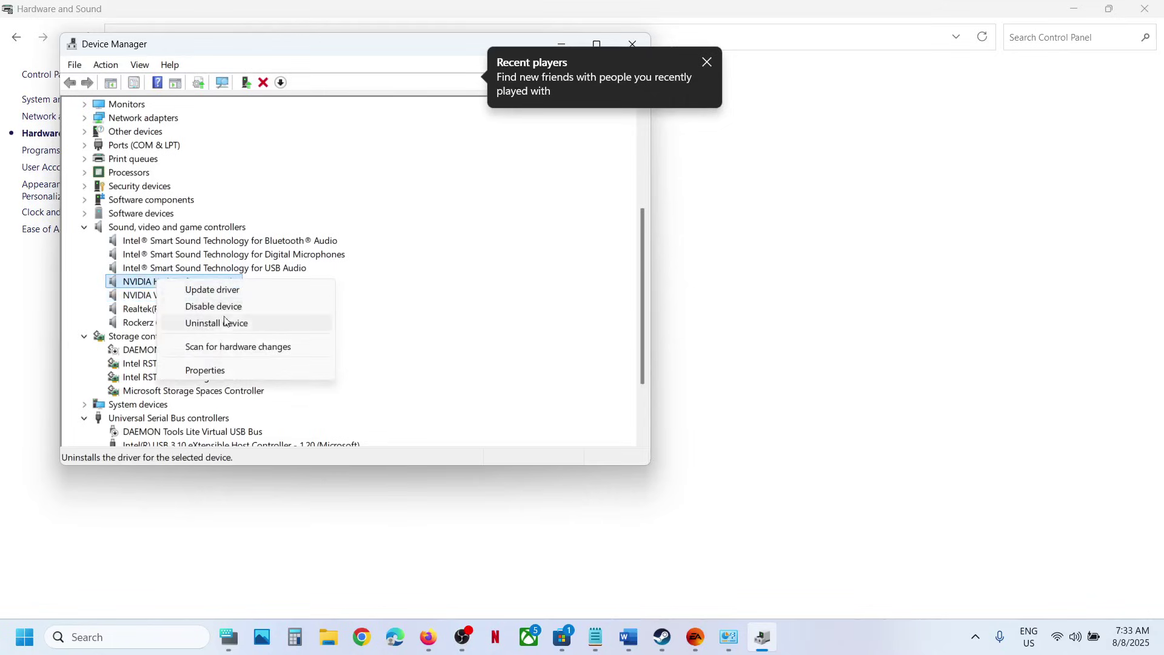
{"action": "left_click", "coordinate": [143, 294]}
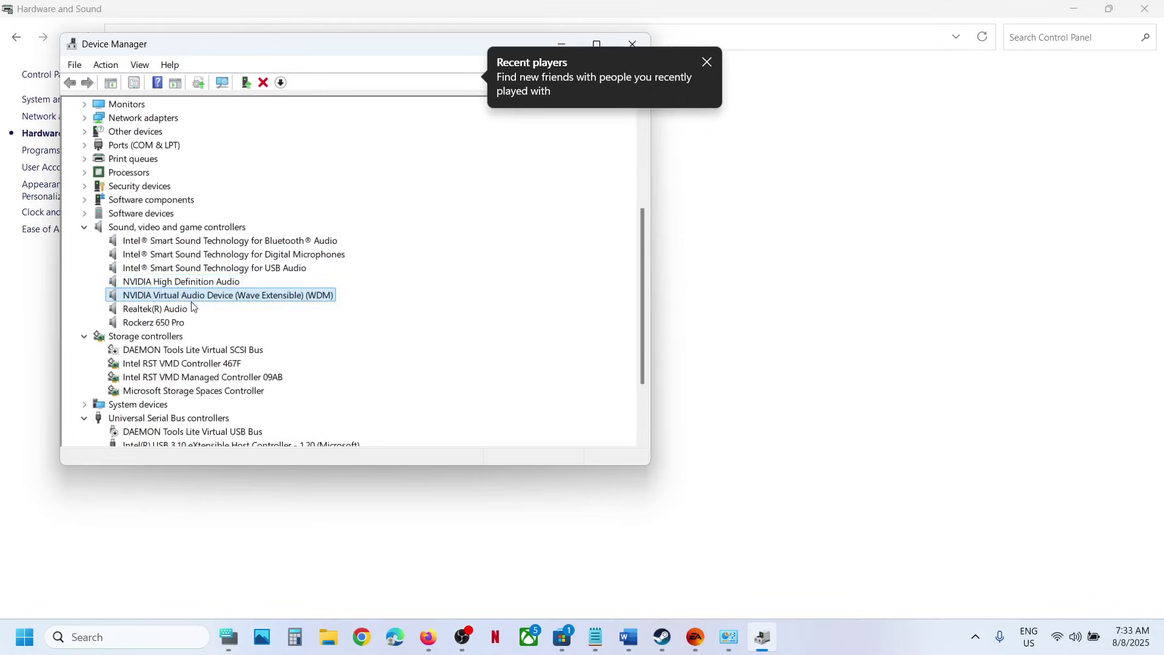
{"action": "left_click", "coordinate": [172, 310]}
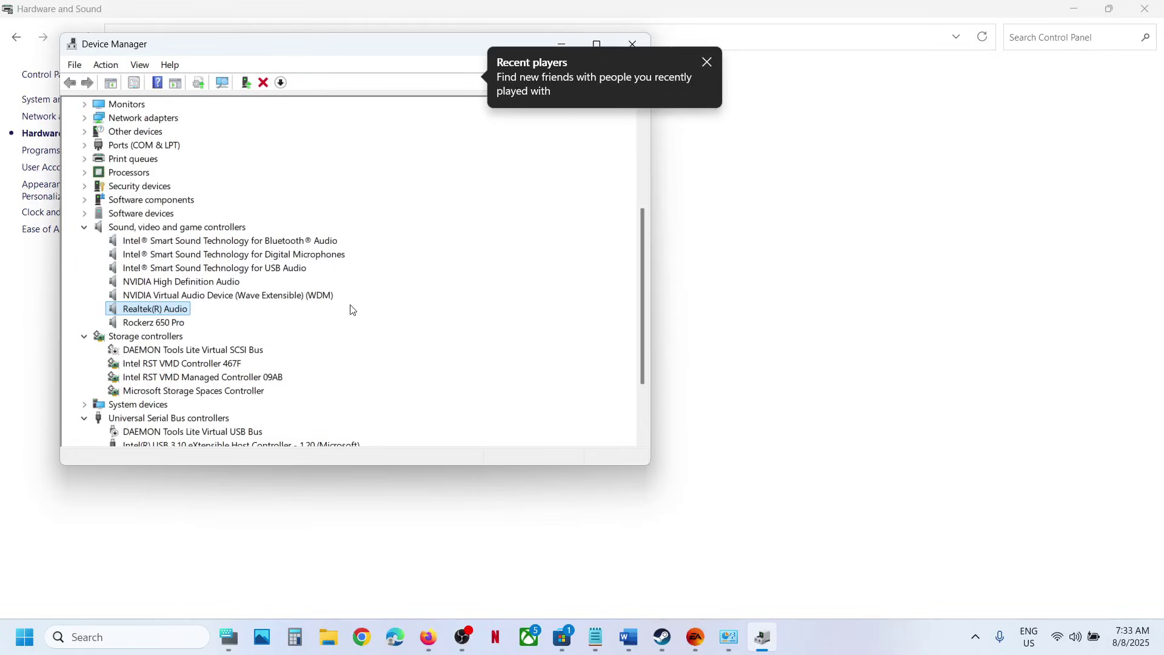
{"action": "left_click", "coordinate": [730, 370]}
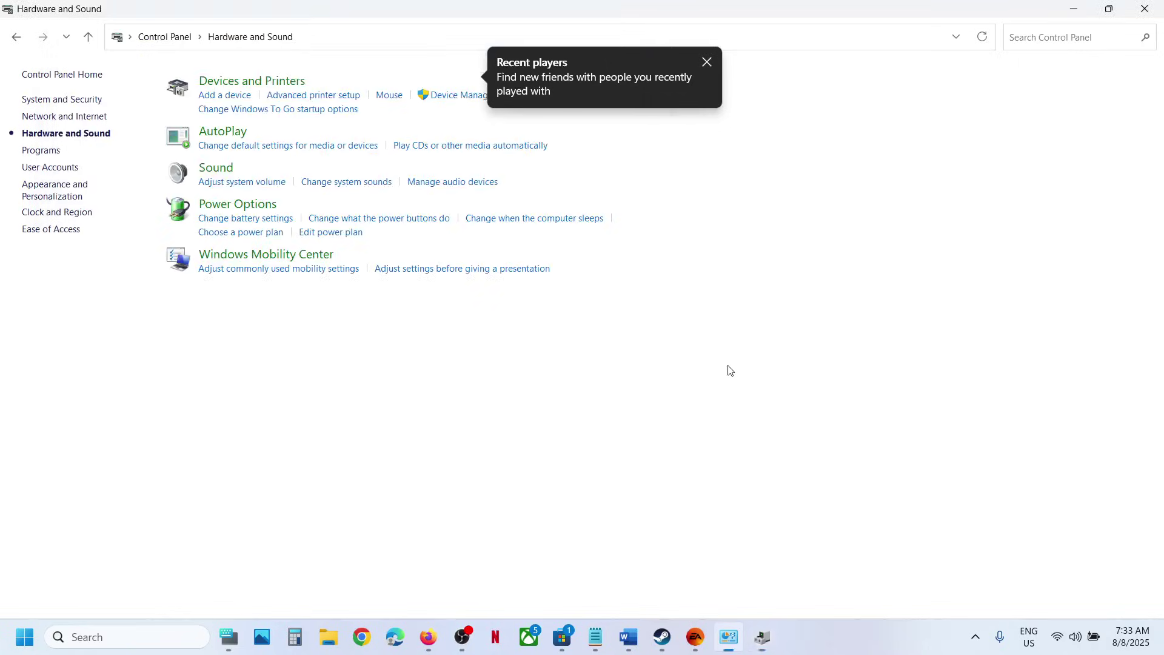
Highlight the Step 8 Handsfree Telephony instruction in the Word notes and copy the command shell:::{A8A91A66-3A7D-4424-8D24-04E180695C7A}.
{"action": "mouse_move", "coordinate": [630, 636]}
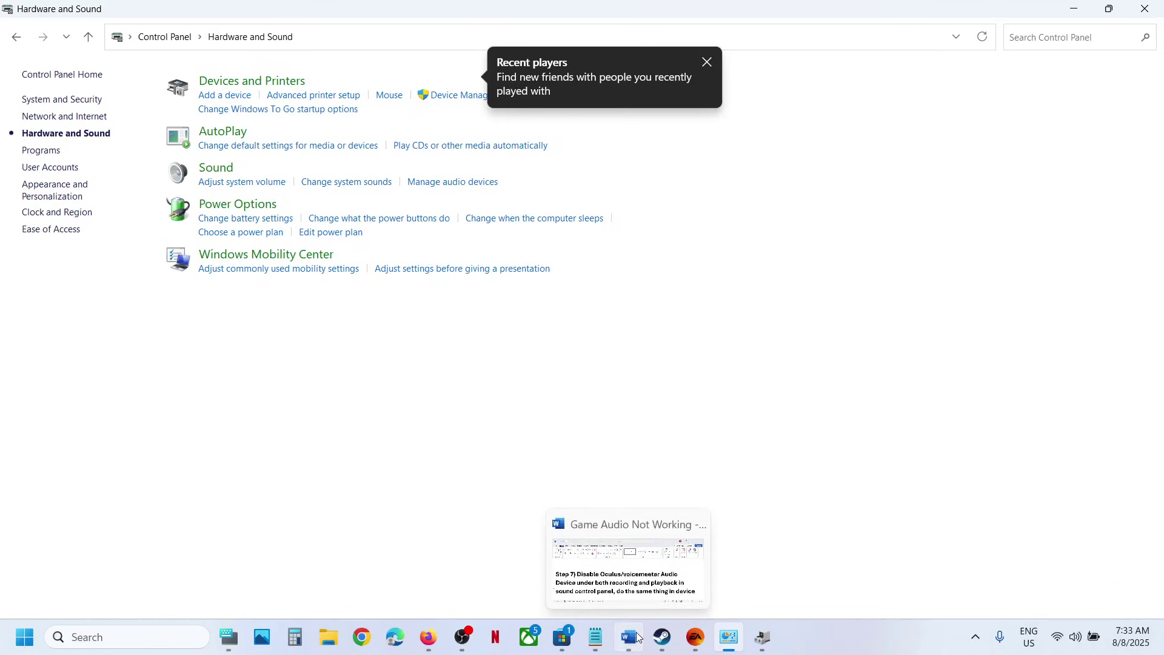
{"action": "left_click", "coordinate": [628, 572]}
{"action": "scroll", "coordinate": [491, 481], "scroll_direction": "down", "scroll_amount": 5}
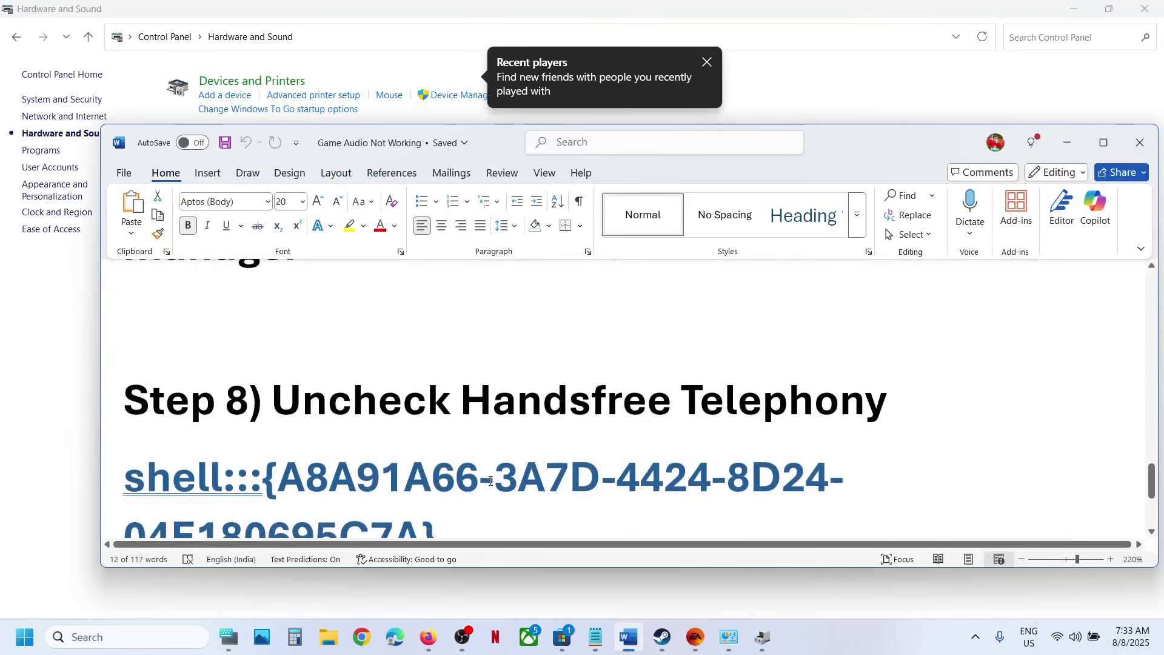
{"action": "left_click_drag", "start_coordinate": [274, 403], "coordinate": [563, 391]}
{"action": "scroll", "coordinate": [561, 393], "scroll_direction": "down", "scroll_amount": 1}
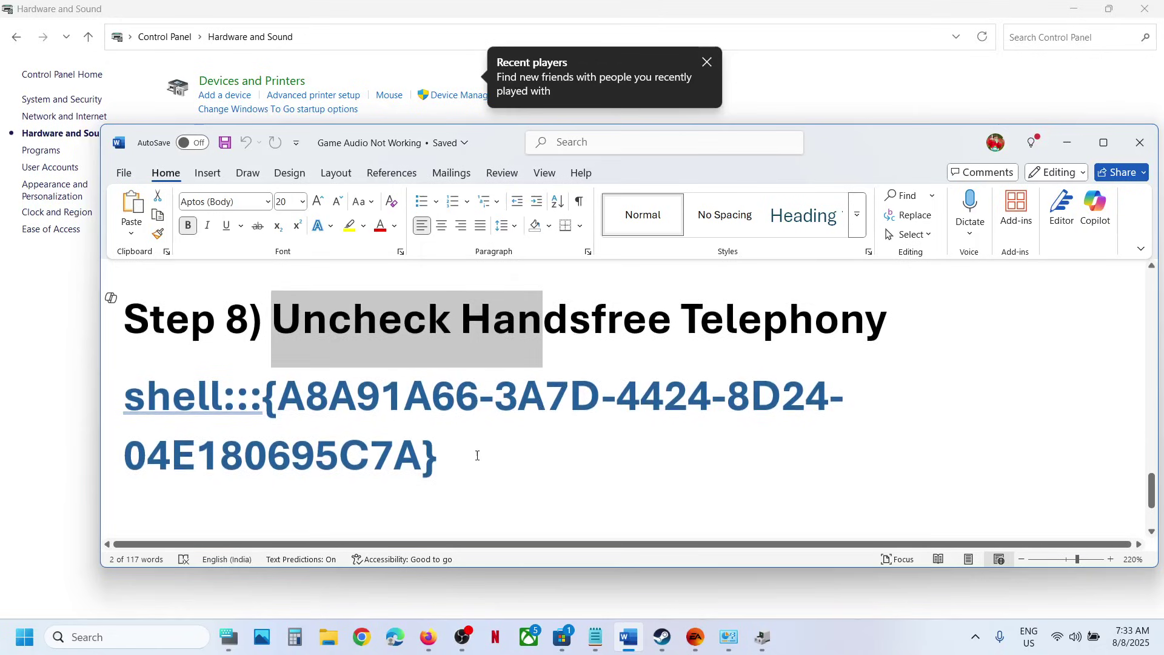
{"action": "left_click_drag", "start_coordinate": [474, 453], "coordinate": [183, 409]}
{"action": "right_click", "coordinate": [183, 409]}
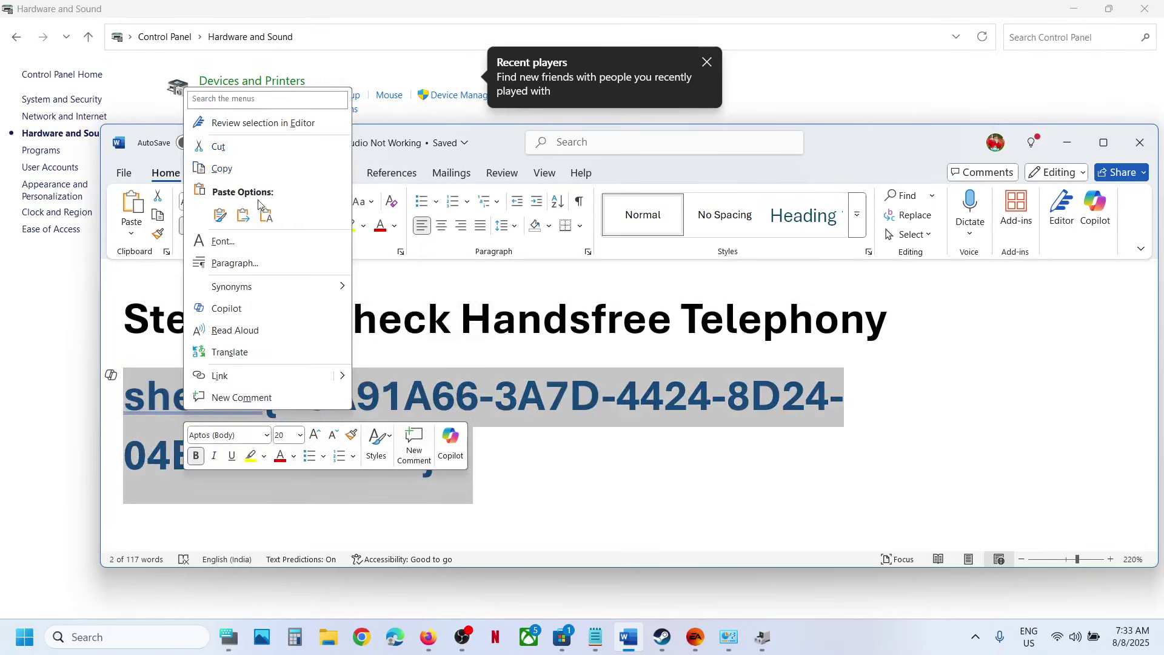
{"action": "left_click", "coordinate": [221, 170]}
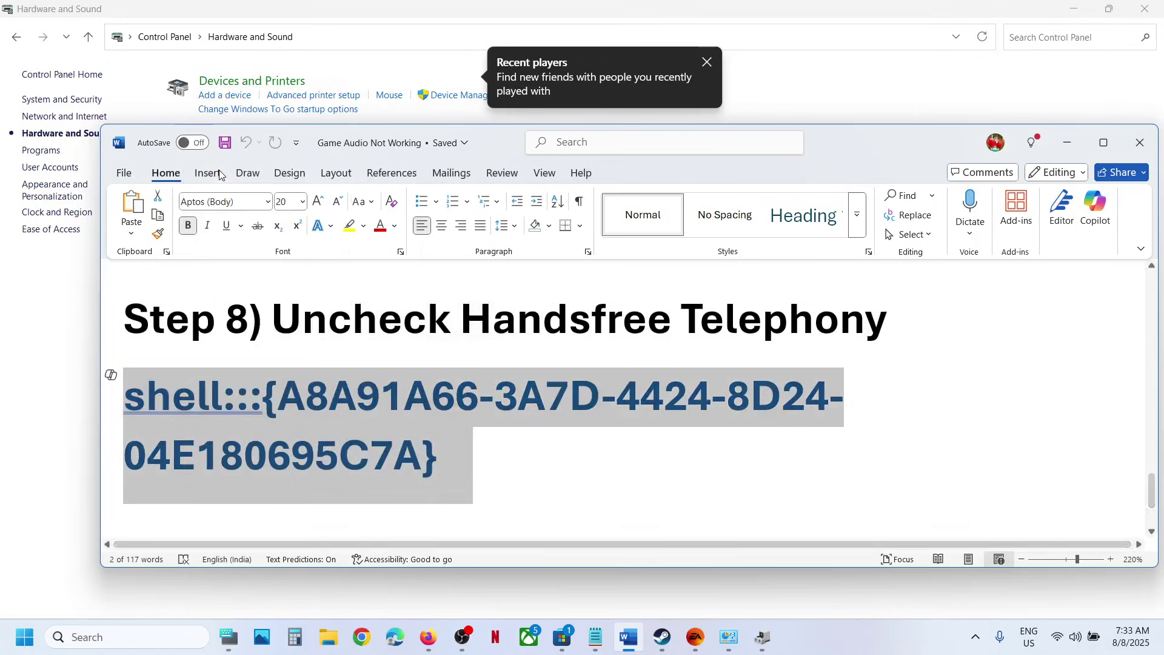
Open the Run dialog and execute the copied shell command to open Devices and Printers.
{"action": "left_click", "coordinate": [124, 631]}
{"action": "type", "text": "run"}
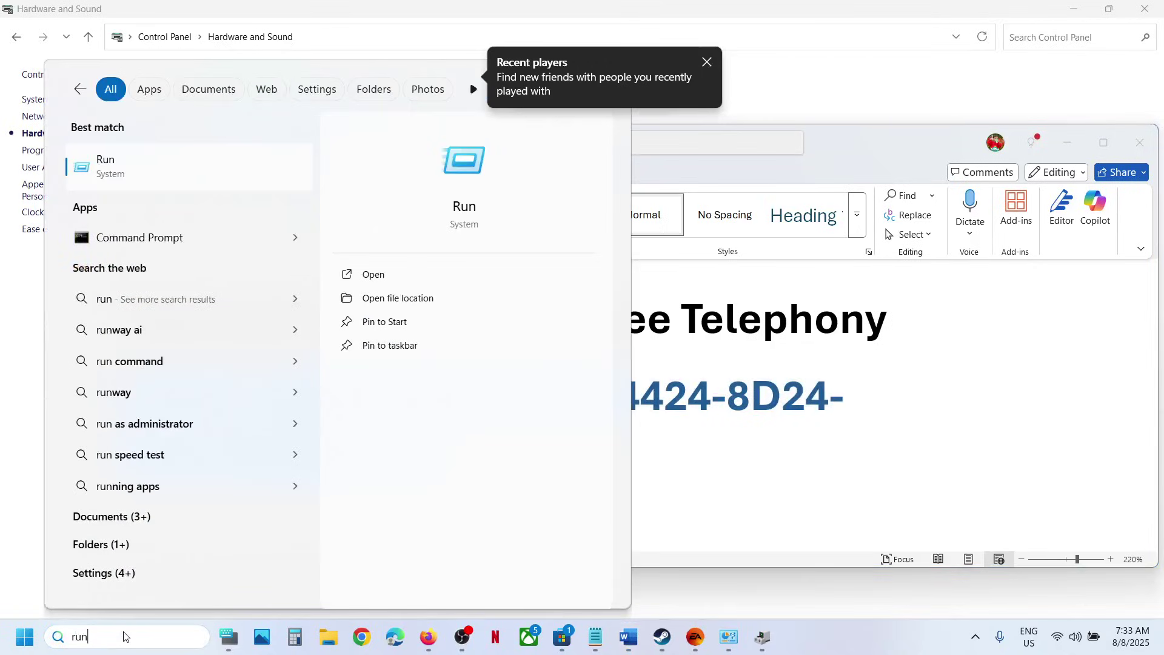
{"action": "left_click", "coordinate": [159, 176]}
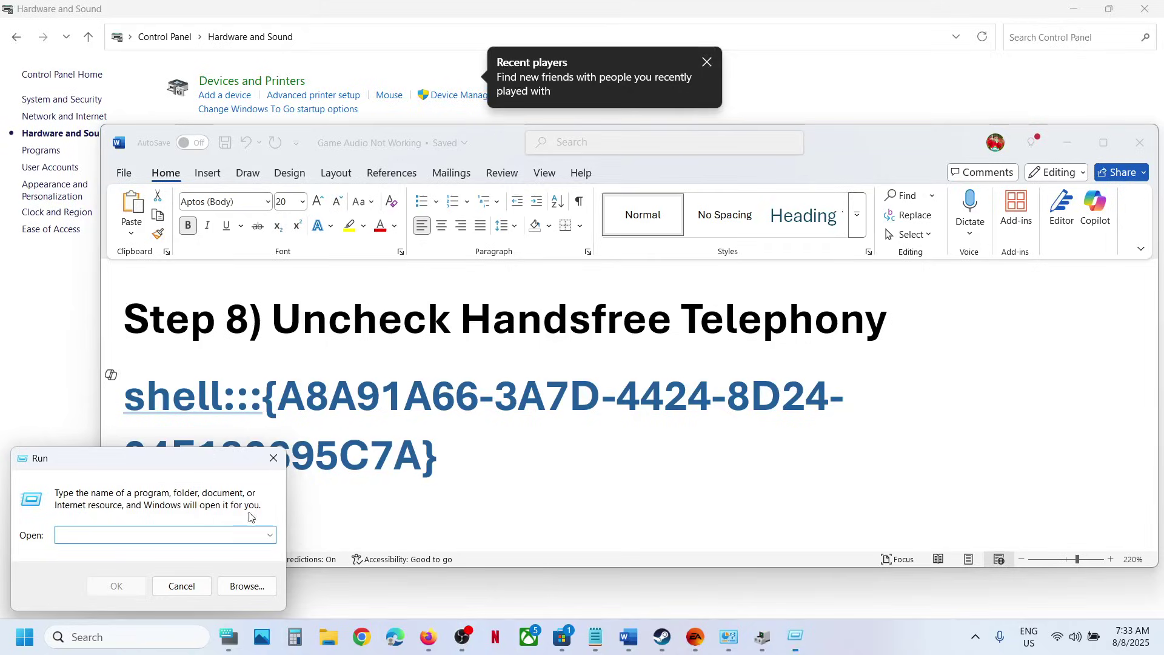
{"action": "key", "text": "ctrl+v"}
{"action": "left_click", "coordinate": [116, 585]}
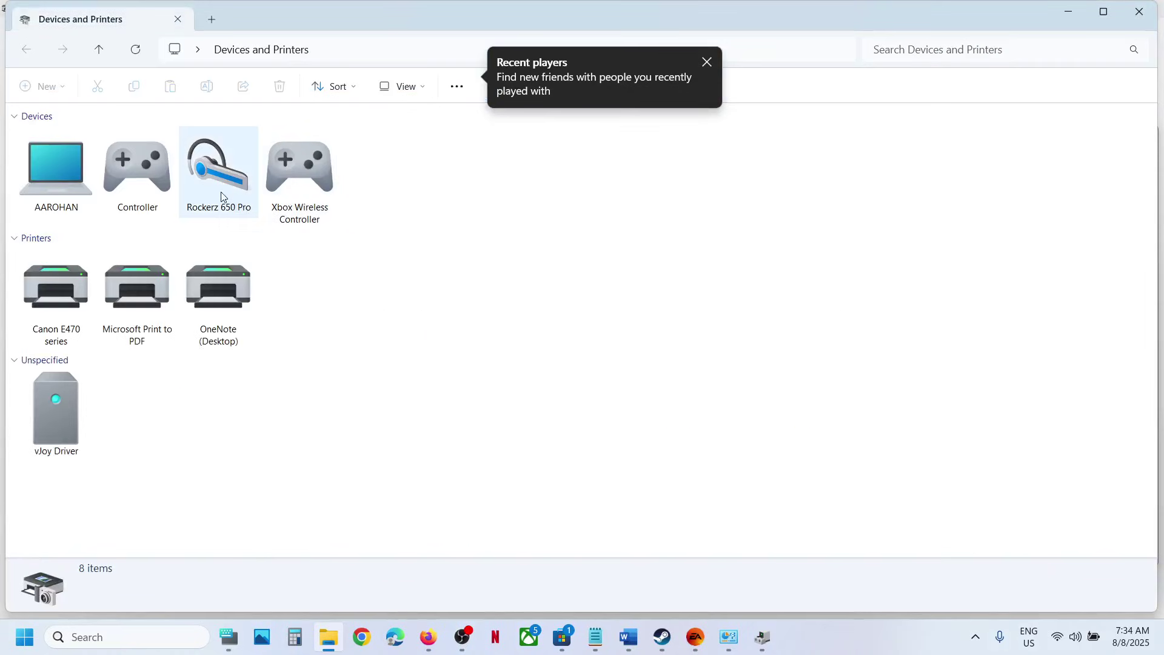
Disable the Handsfree Telephony Bluetooth service for the Rockerz 650 Pro headset, apply the change, and close its properties.
{"action": "left_click", "coordinate": [222, 194]}
{"action": "right_click", "coordinate": [221, 191]}
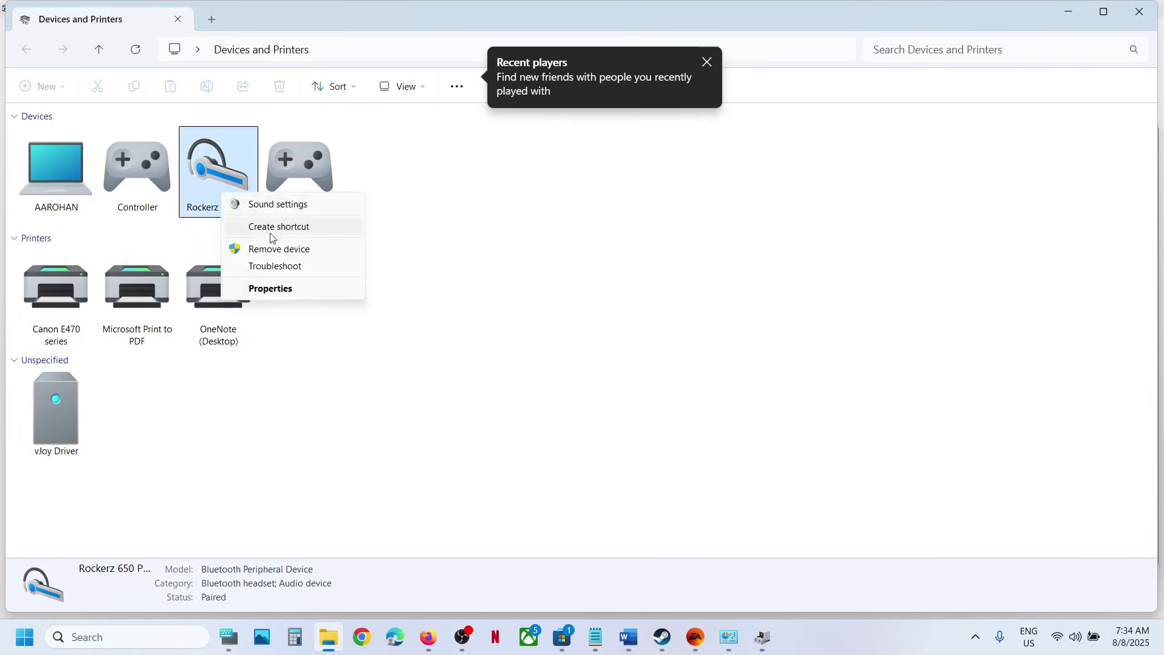
{"action": "left_click", "coordinate": [270, 288]}
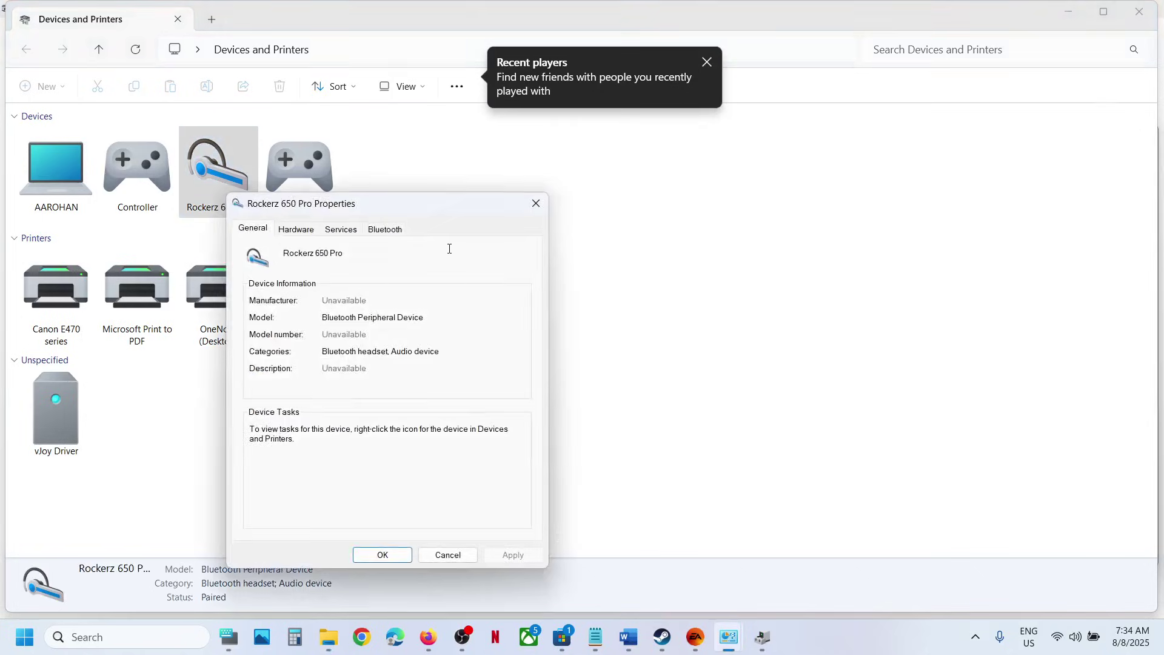
{"action": "left_click", "coordinate": [344, 235]}
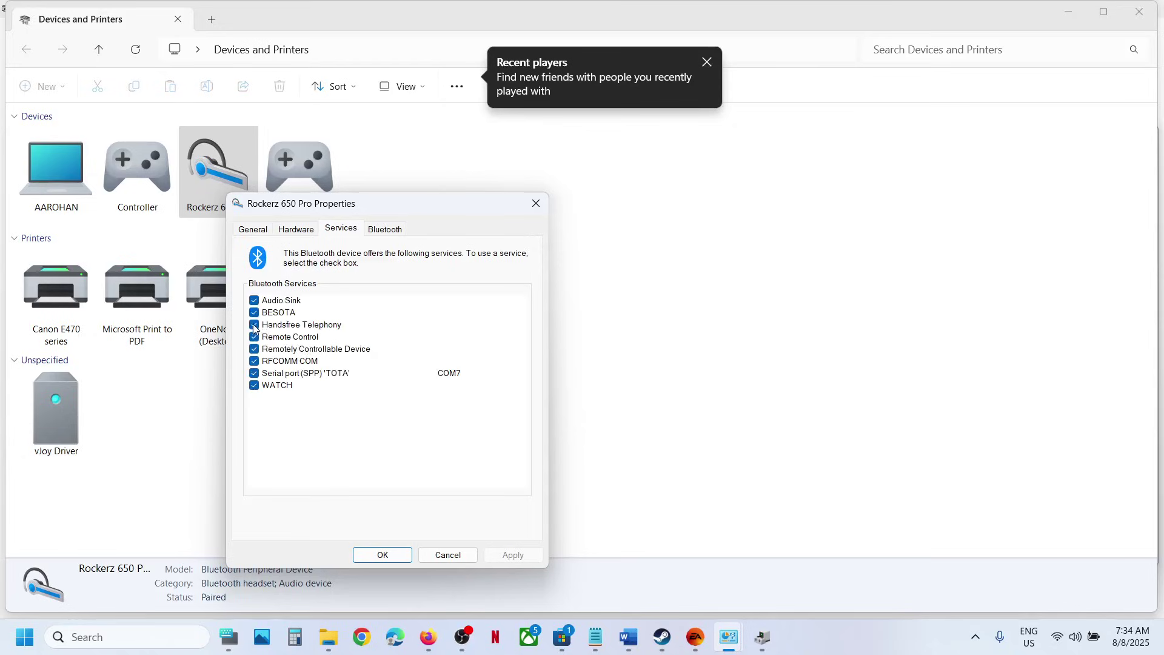
{"action": "left_click", "coordinate": [255, 325]}
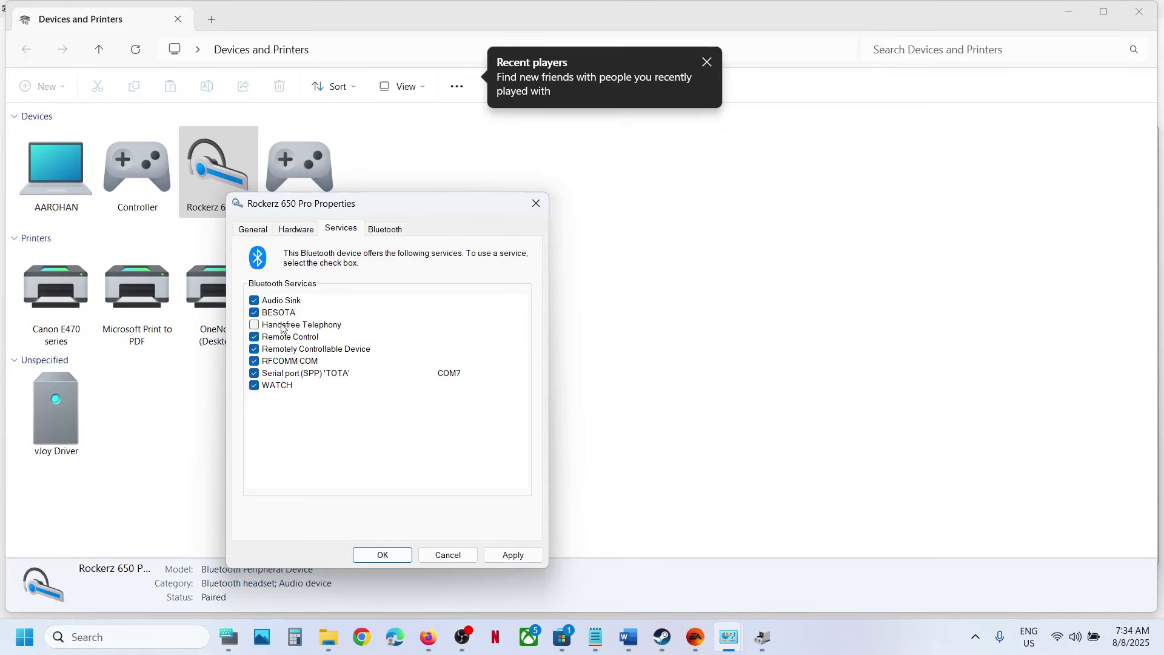
{"action": "left_click", "coordinate": [508, 556]}
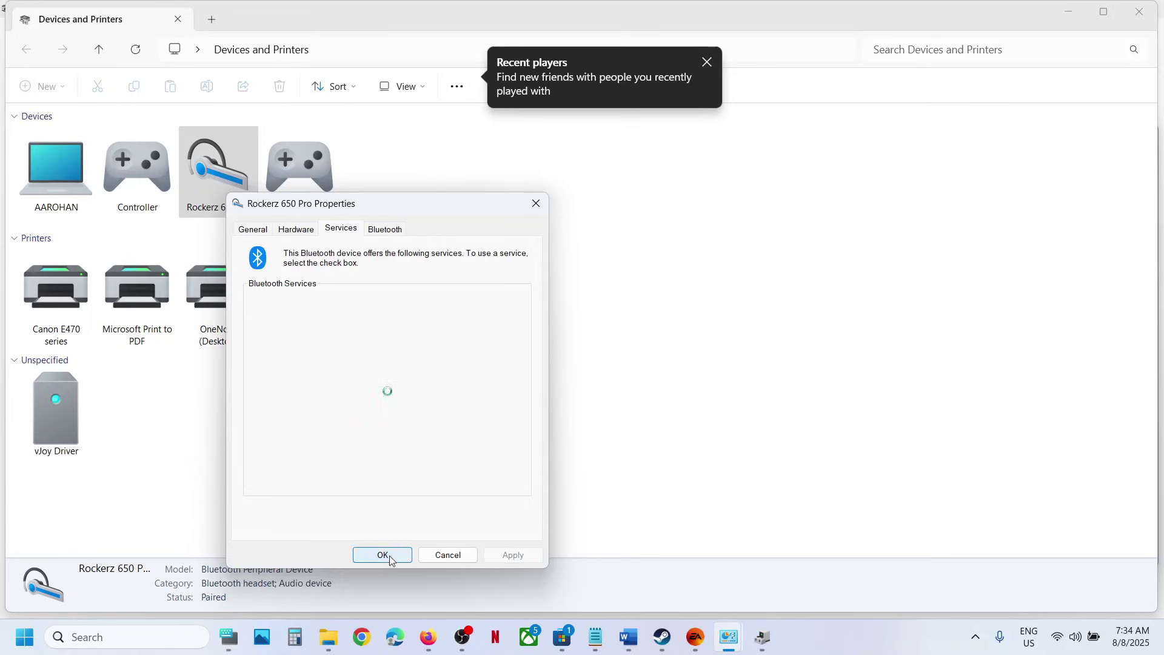
{"action": "left_click", "coordinate": [387, 555]}
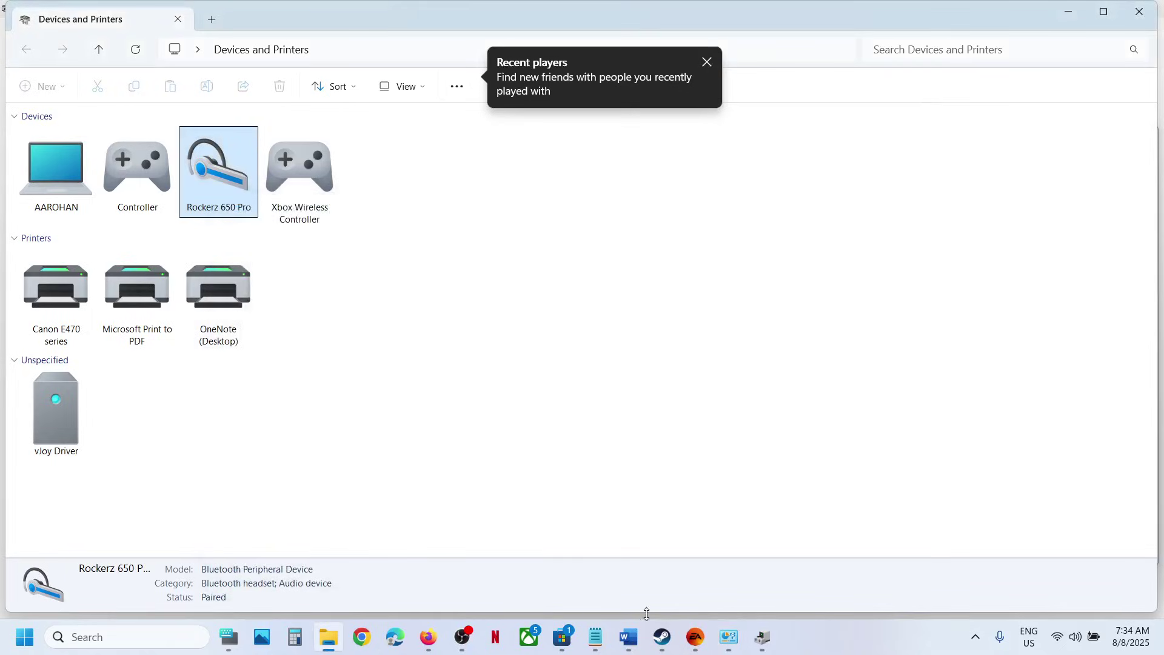
Bring up Steam, return to the Word notes, and highlight the Step 9 instruction on verifying the game files.
{"action": "left_click", "coordinate": [662, 636]}
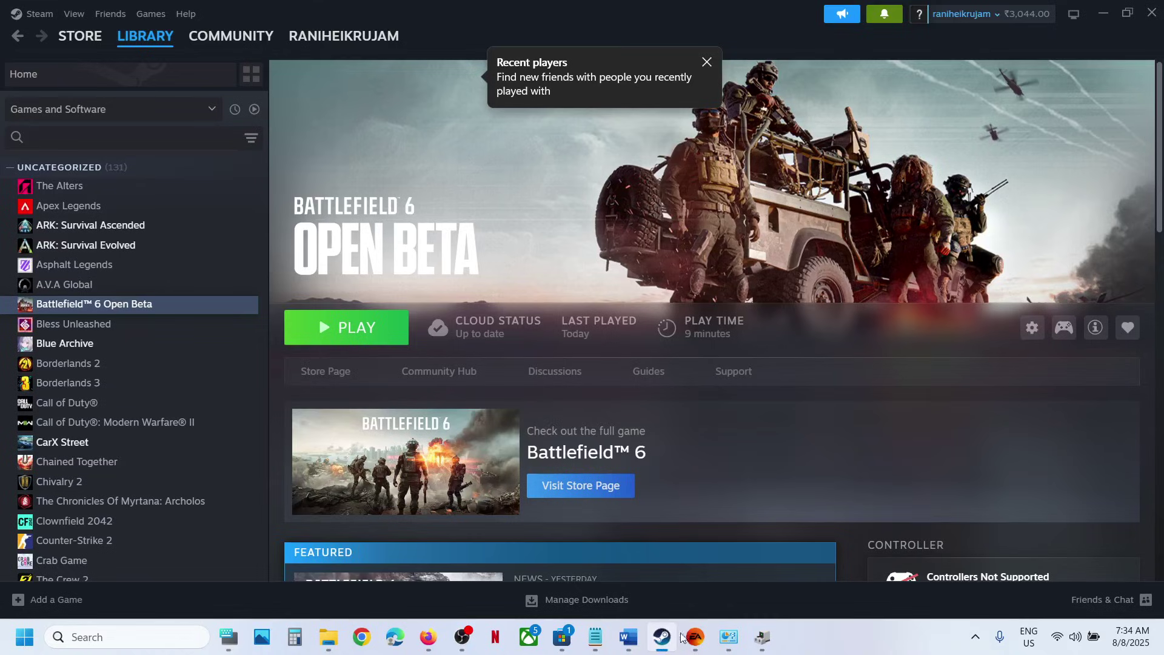
{"action": "left_click", "coordinate": [628, 637]}
{"action": "scroll", "coordinate": [483, 434], "scroll_direction": "down", "scroll_amount": 3}
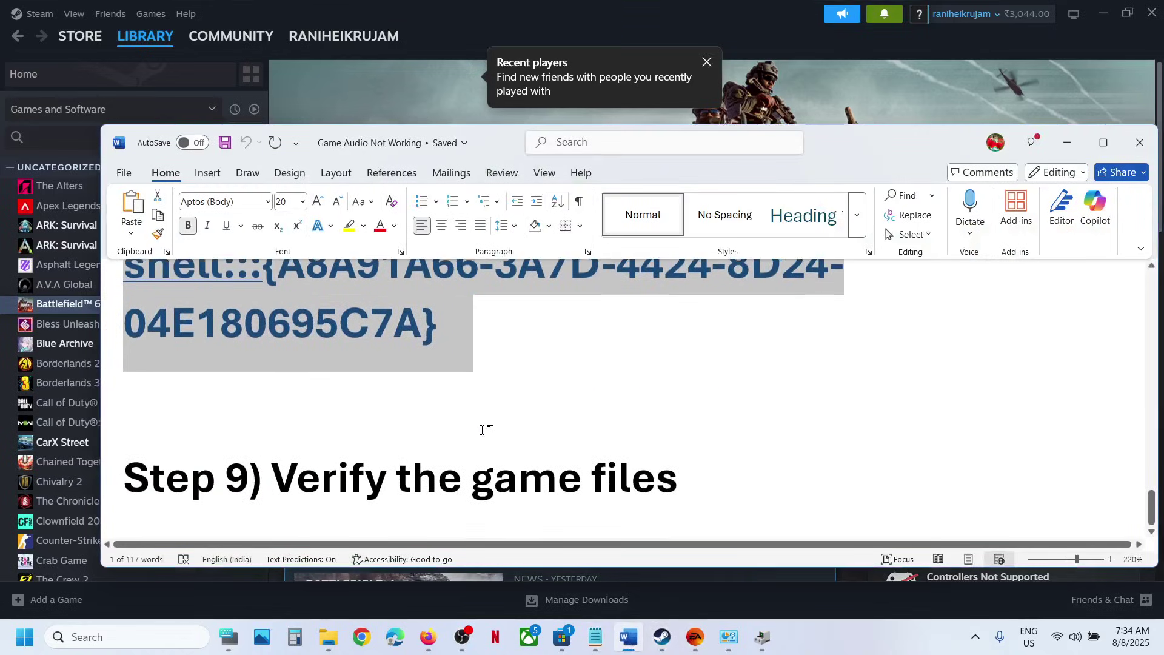
{"action": "left_click_drag", "start_coordinate": [306, 493], "coordinate": [619, 486]}
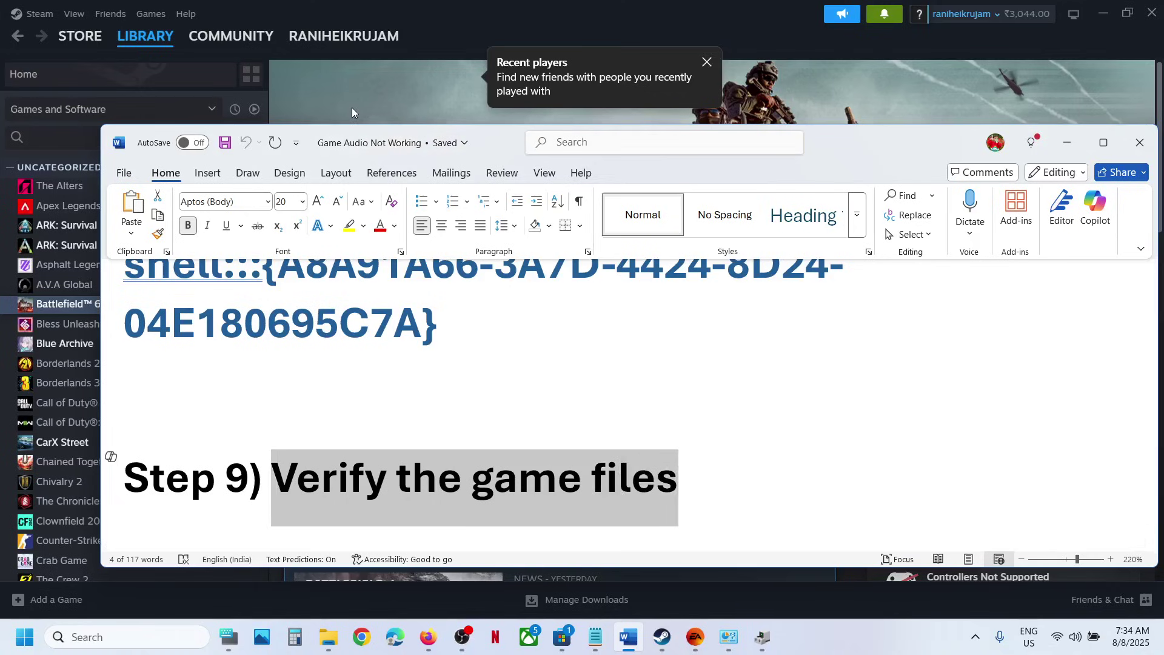
Switch to Steam, examine the file verification option in Battlefield 6 Open Beta's Installed Files properties, and close the properties window.
{"action": "left_click", "coordinate": [351, 107]}
{"action": "right_click", "coordinate": [127, 305]}
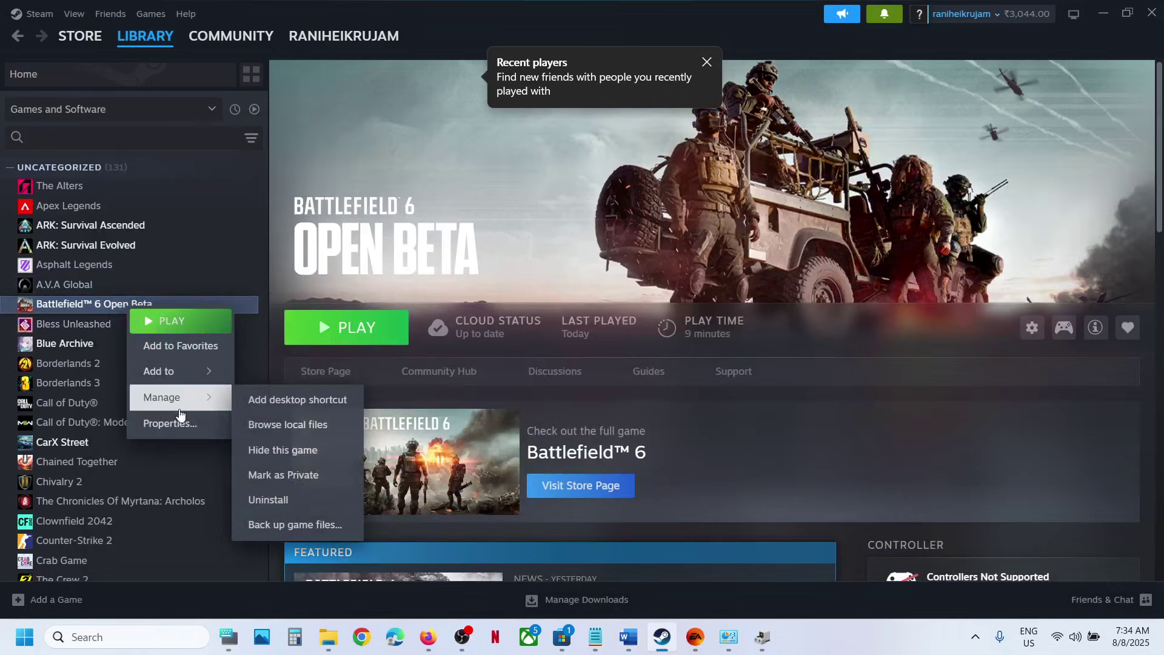
{"action": "left_click", "coordinate": [174, 423]}
{"action": "left_click", "coordinate": [313, 229]}
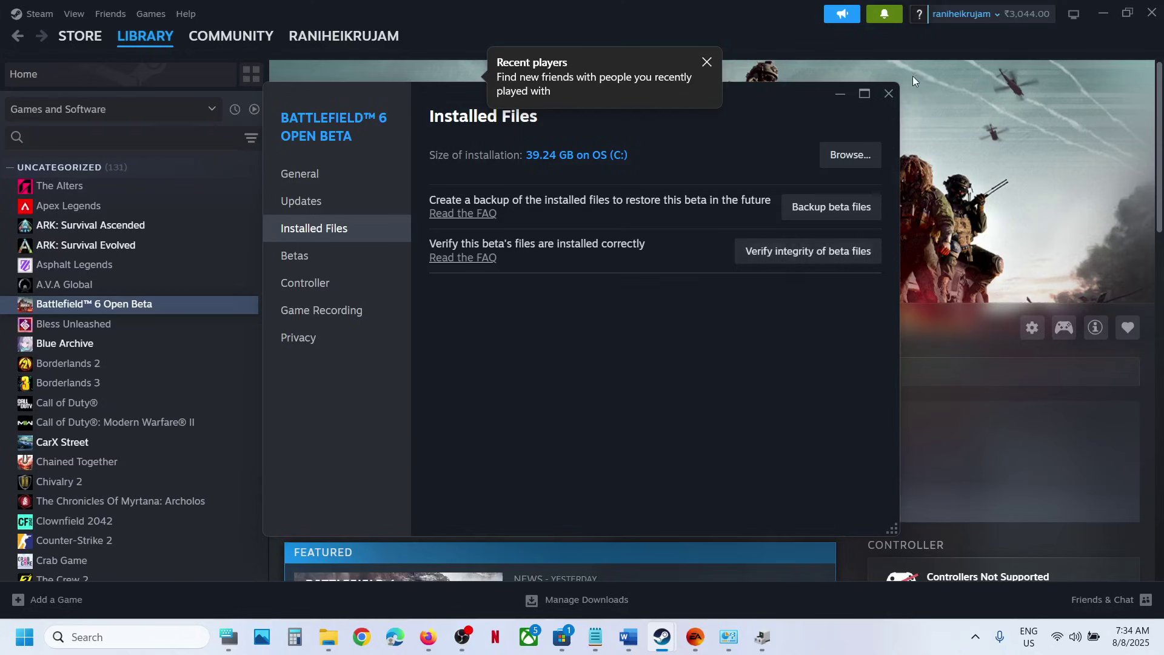
{"action": "left_click", "coordinate": [890, 93]}
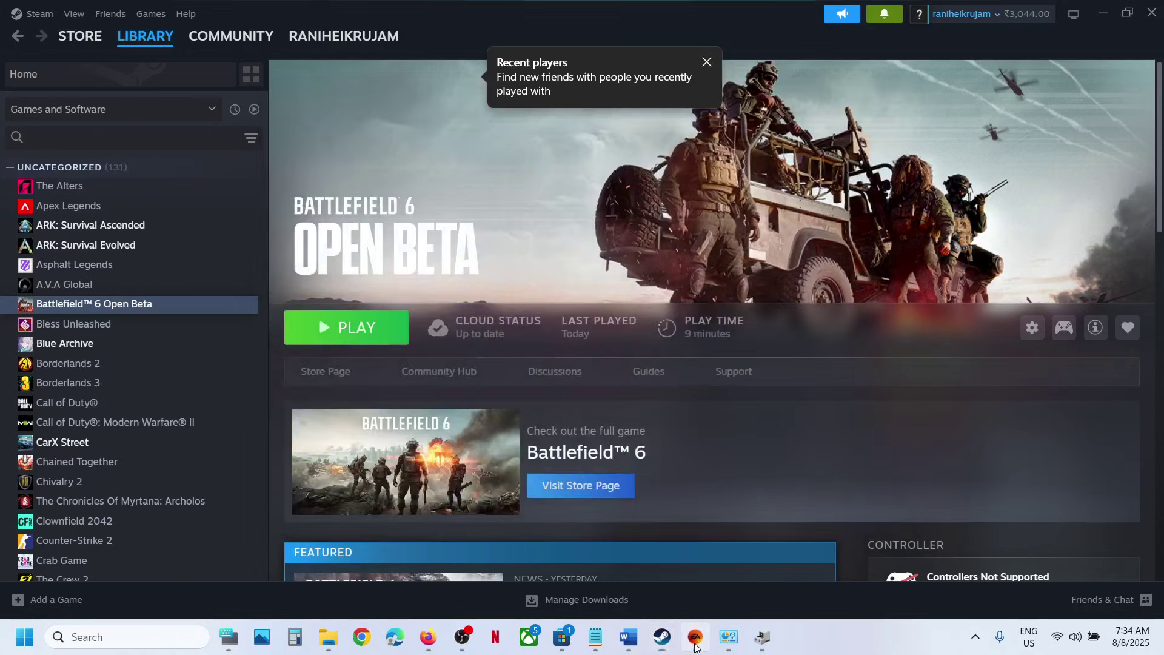
Switch to the EA app, examine the Repair option among Battlefield 6 Open Beta's management options, and dismiss them.
{"action": "left_click", "coordinate": [695, 636]}
{"action": "left_click", "coordinate": [572, 376]}
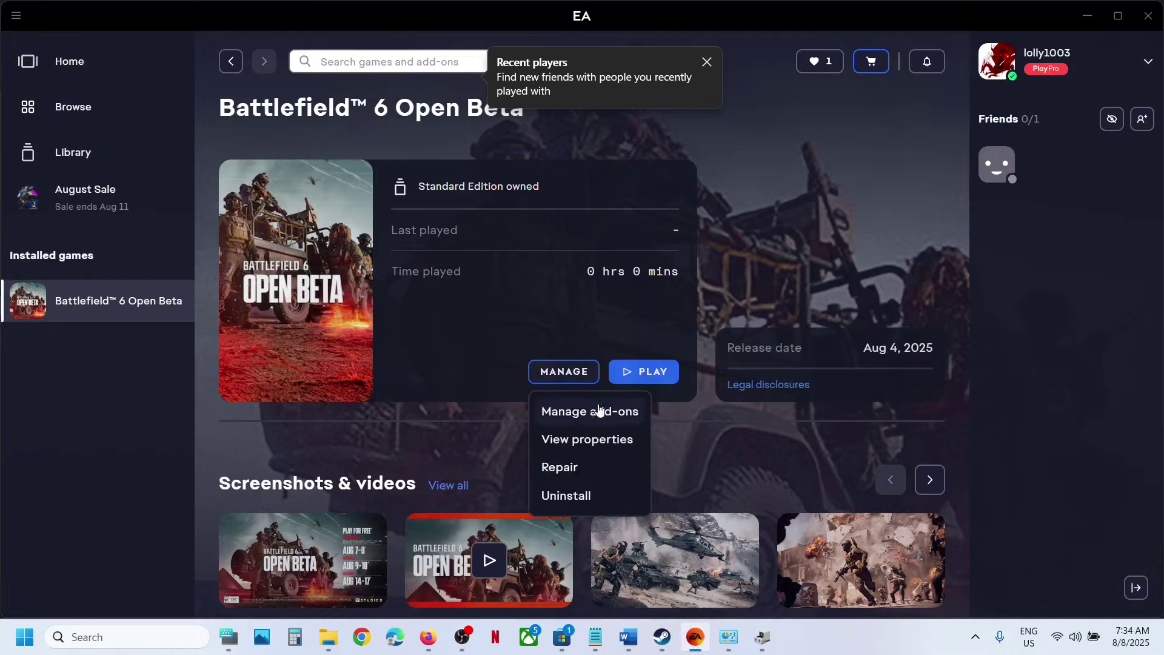
{"action": "left_click", "coordinate": [630, 291]}
{"action": "left_click", "coordinate": [902, 646]}
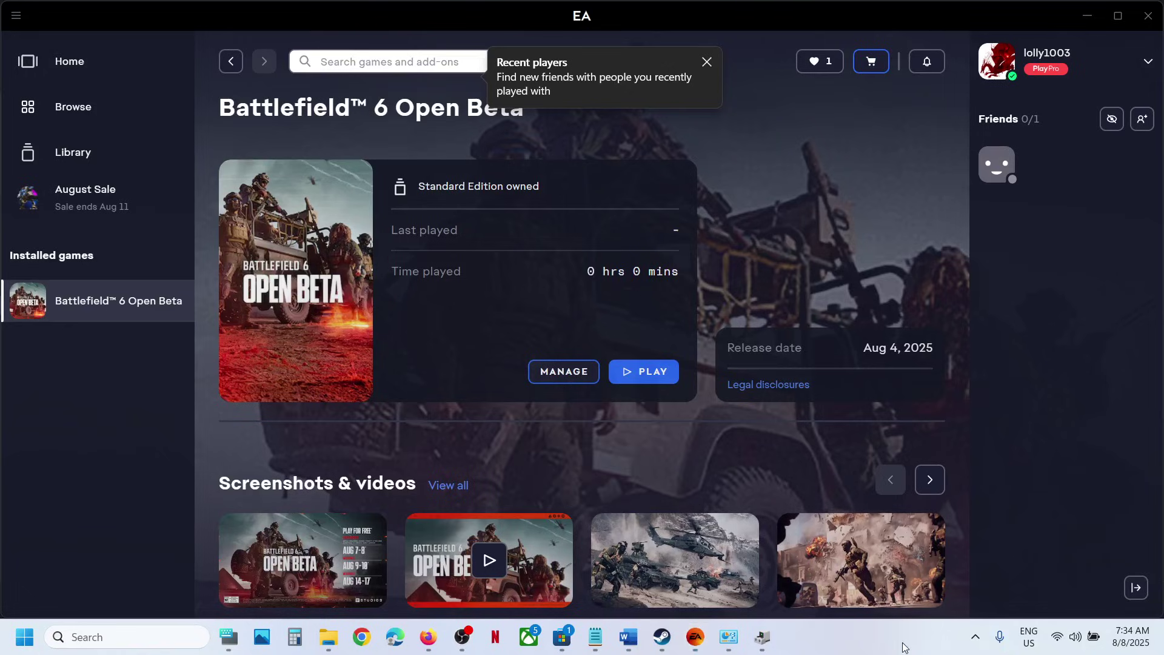